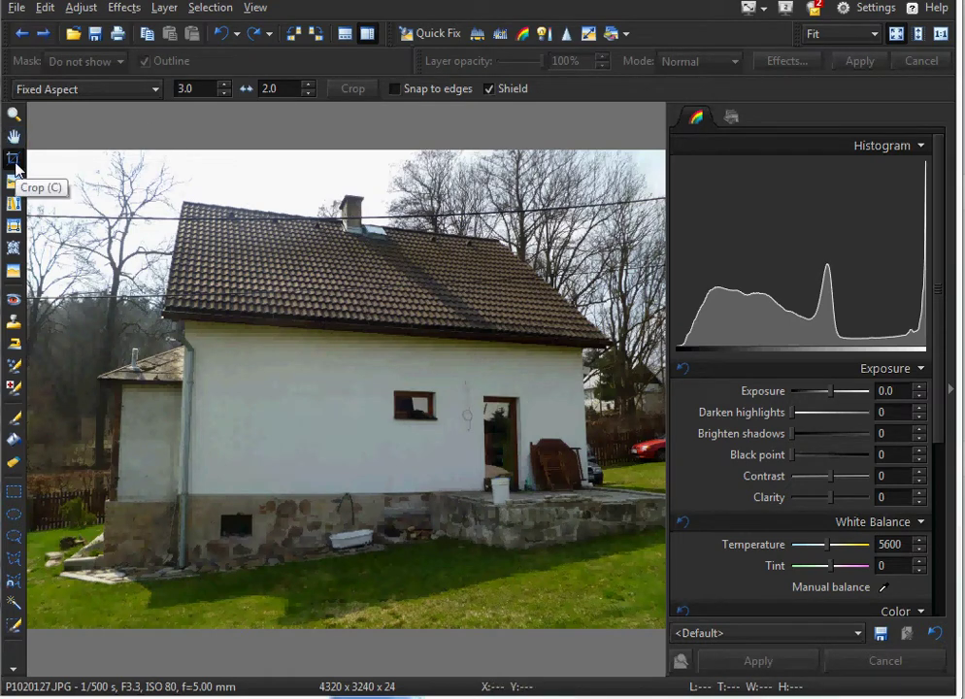
# - Fit the perspective-correction frame to the white wall's four corners and apply, giving 4078 x 3027
pyautogui.click(15, 230)
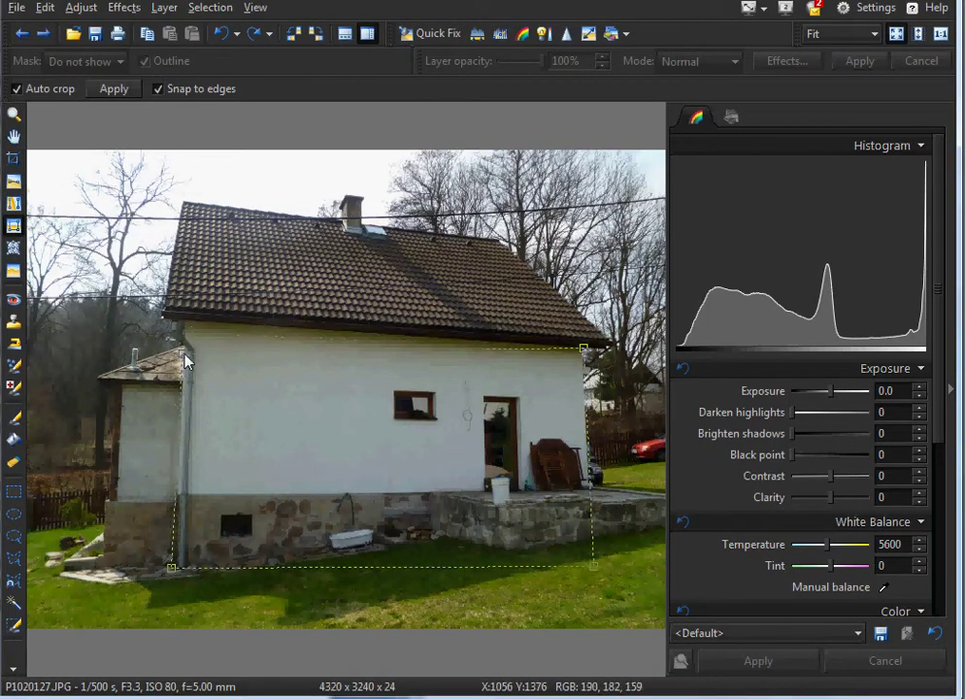
pyautogui.moveTo(185, 358); pyautogui.dragTo(181, 321)
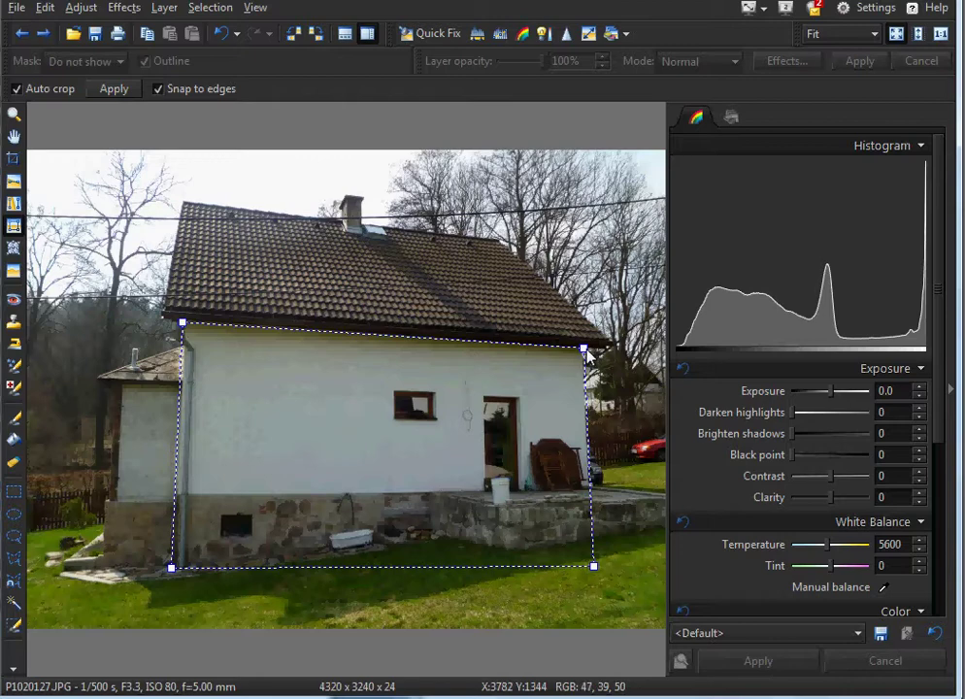
pyautogui.moveTo(585, 351); pyautogui.dragTo(586, 353)
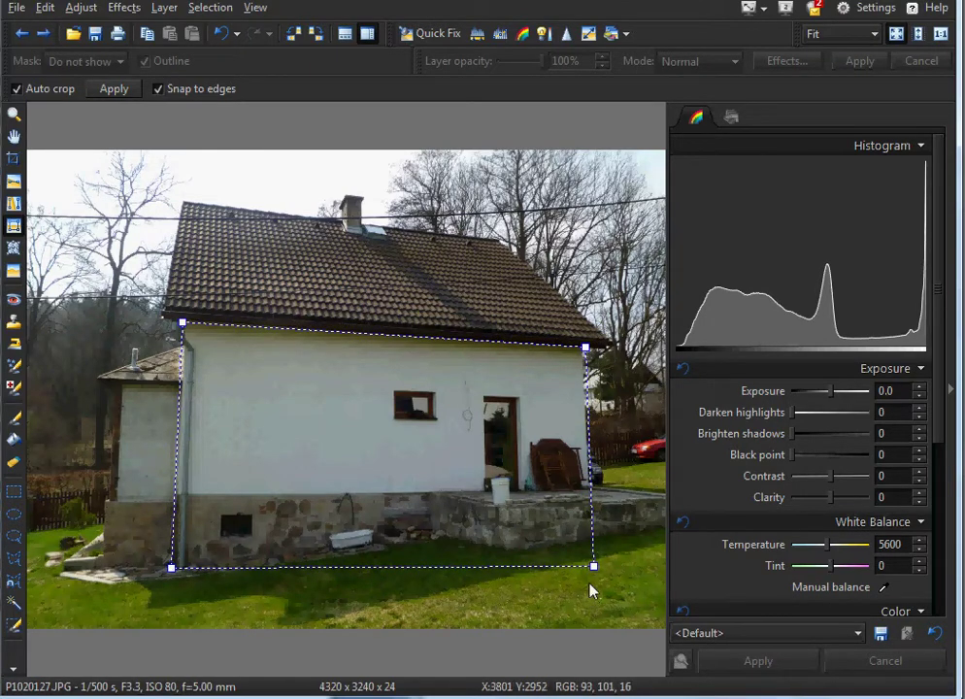
pyautogui.moveTo(595, 574); pyautogui.dragTo(596, 574)
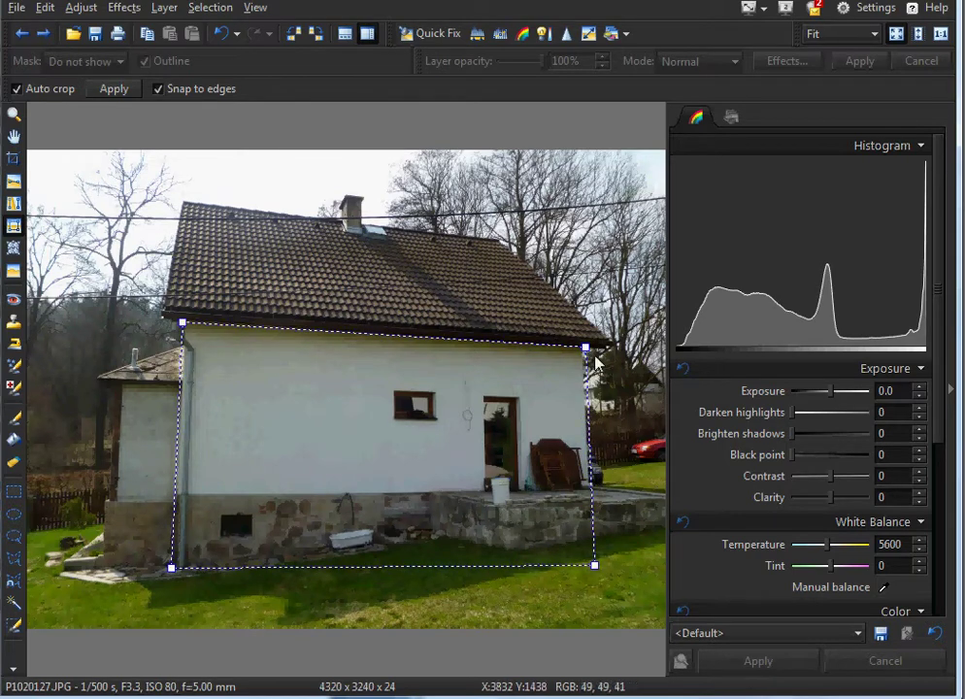
pyautogui.moveTo(586, 346); pyautogui.dragTo(583, 347)
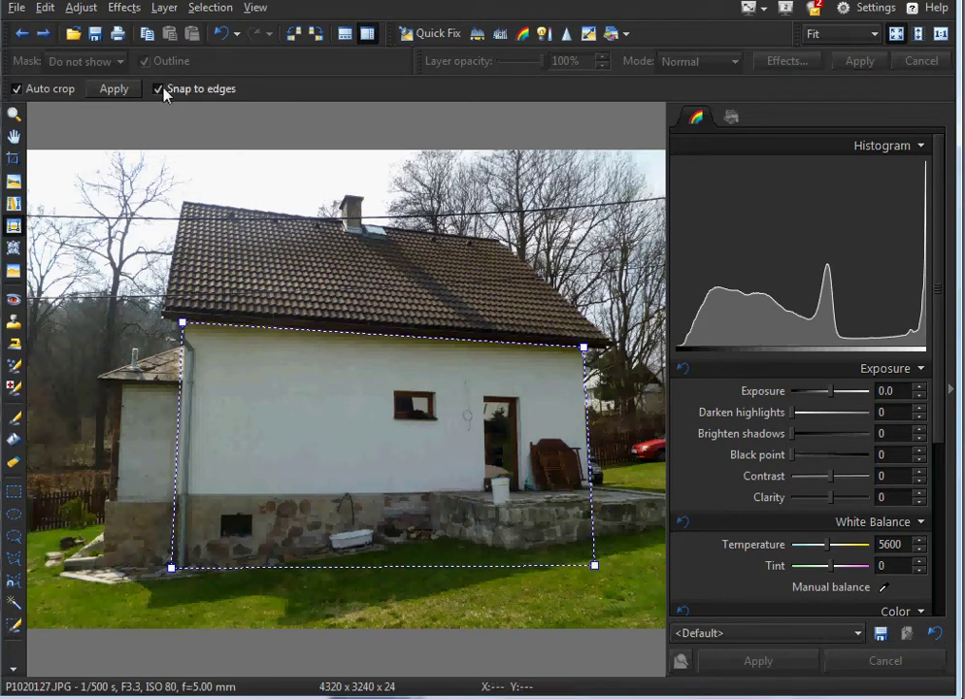
pyautogui.click(124, 90)
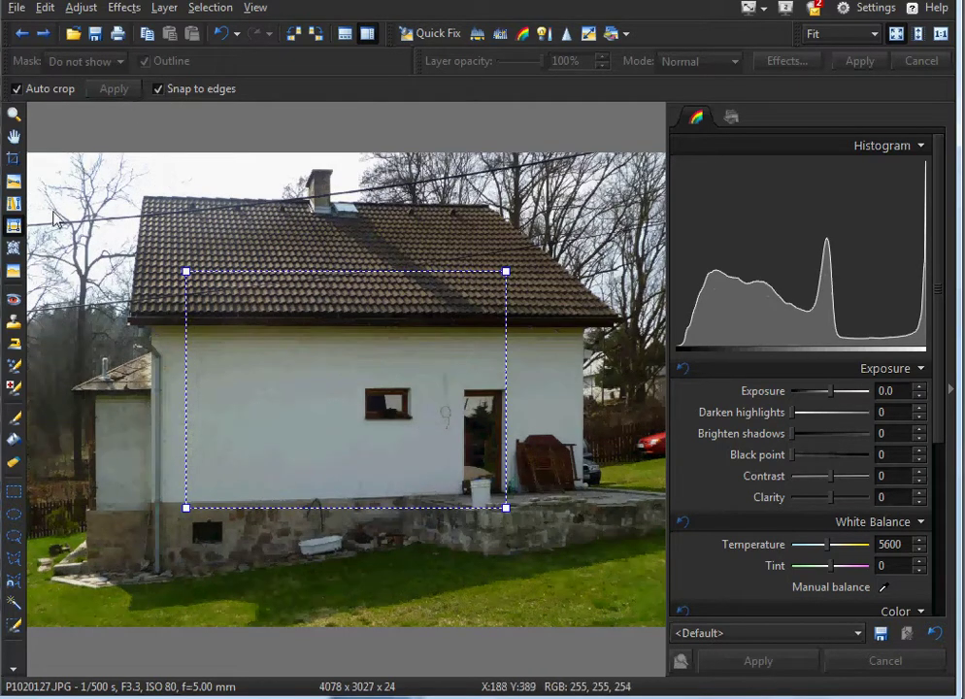
# - Crop to the wall with a Free ratio, then trim below the roofline to 2748 x 1550
pyautogui.click(14, 158)
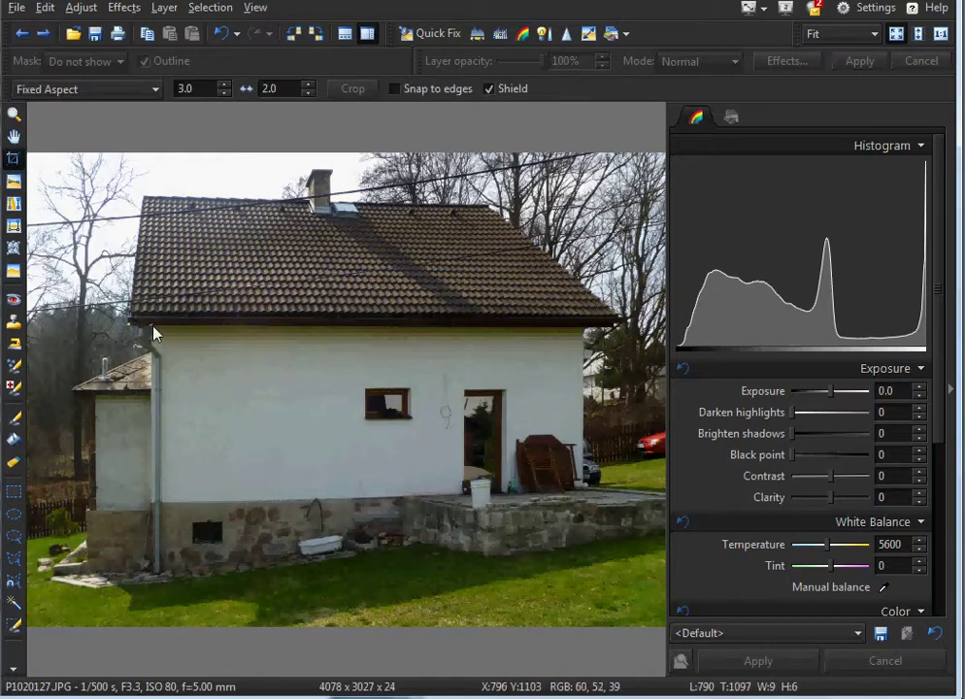
pyautogui.moveTo(154, 328); pyautogui.dragTo(623, 563)
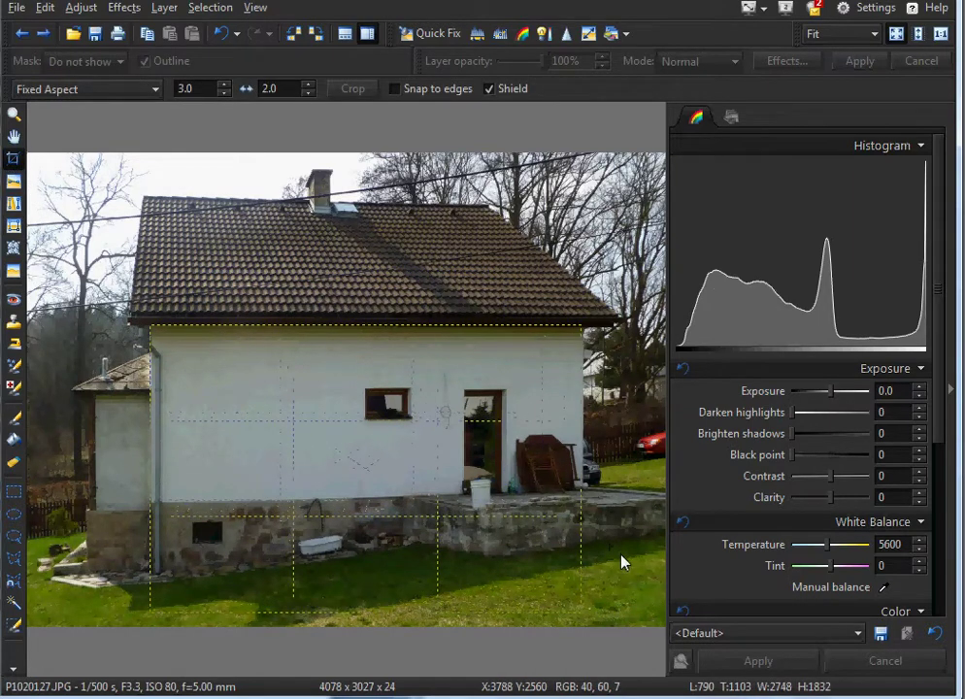
pyautogui.click(53, 88)
pyautogui.click(58, 103)
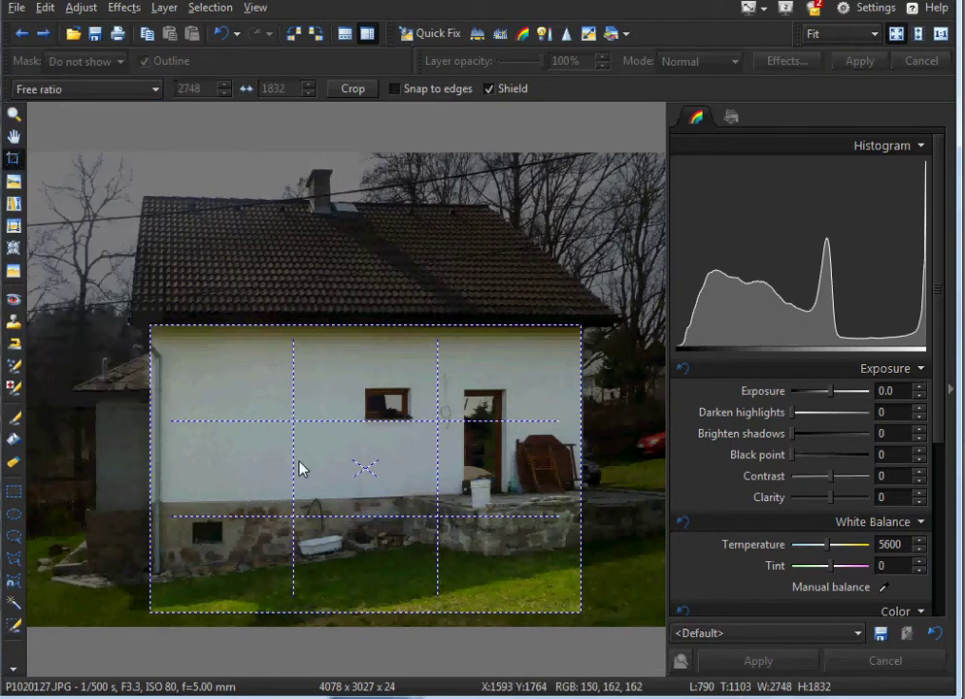
pyautogui.moveTo(338, 617); pyautogui.dragTo(343, 581)
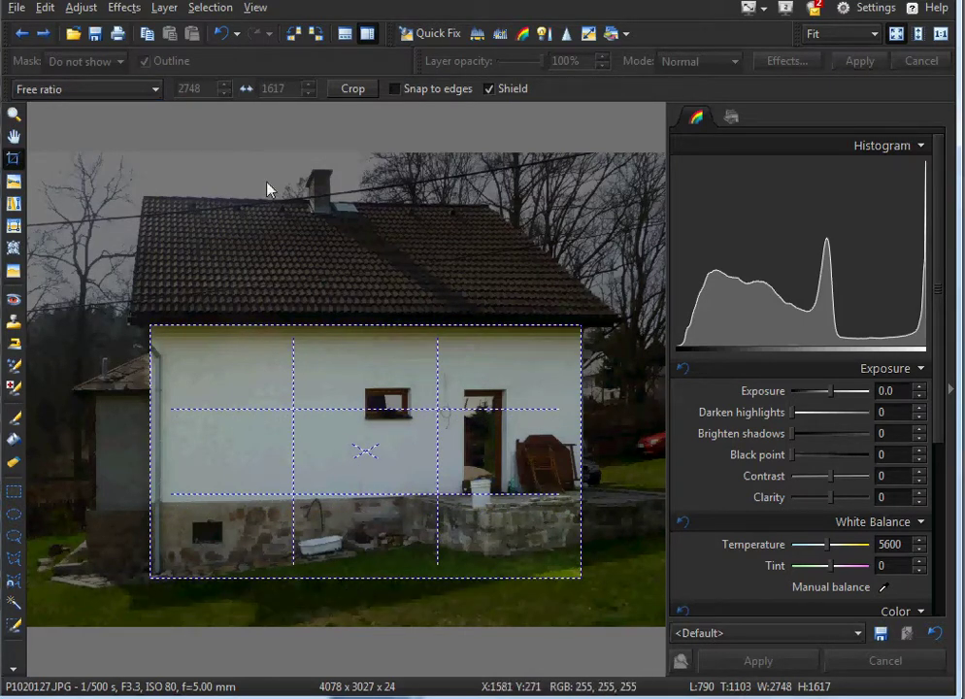
pyautogui.click(350, 89)
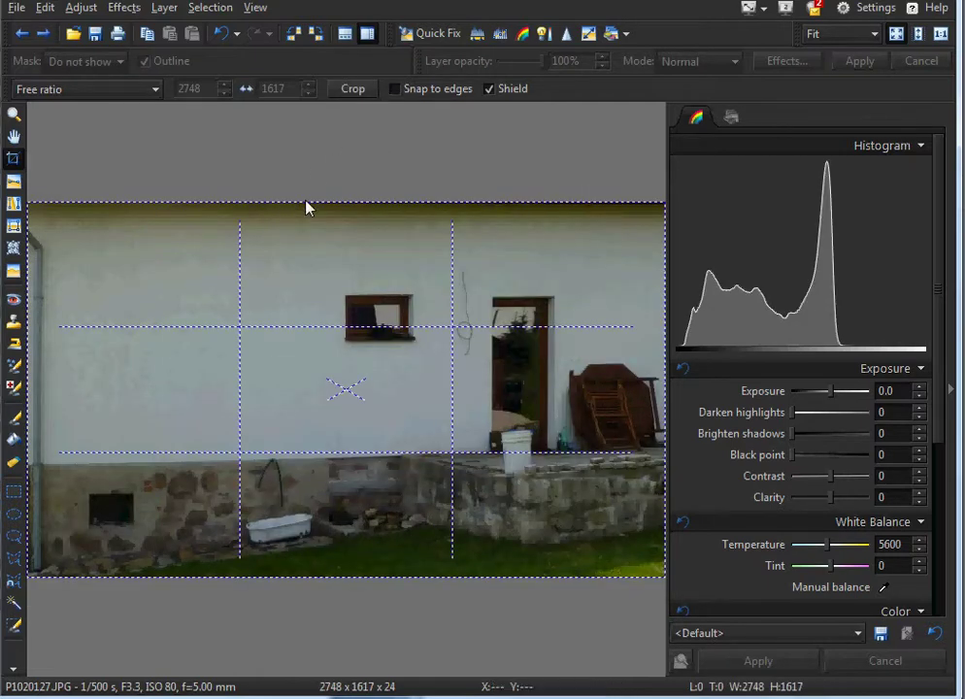
pyautogui.moveTo(308, 204); pyautogui.dragTo(298, 224)
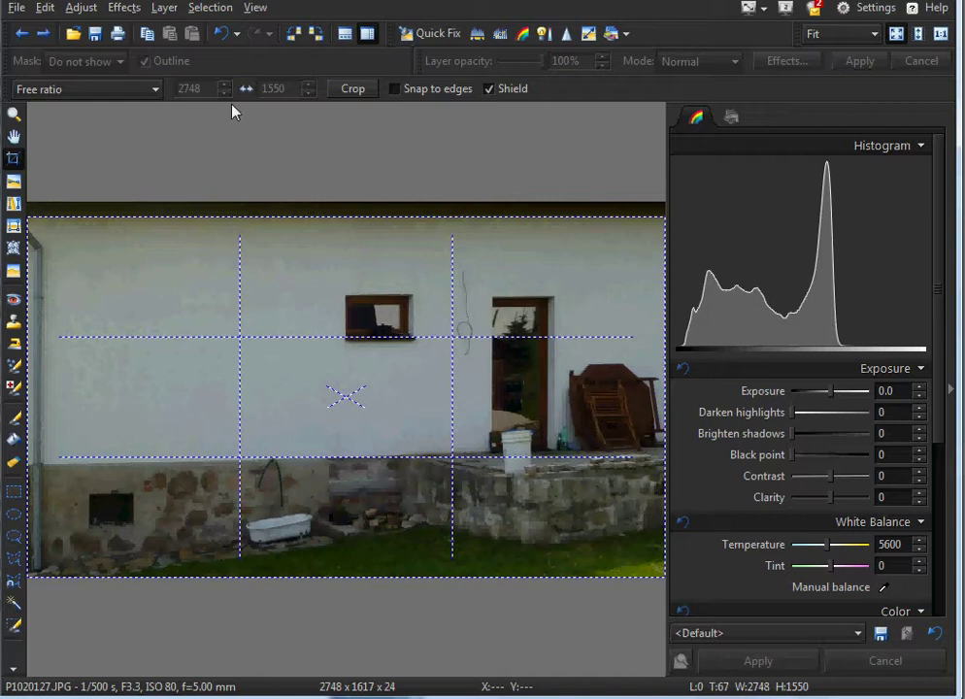
pyautogui.click(353, 93)
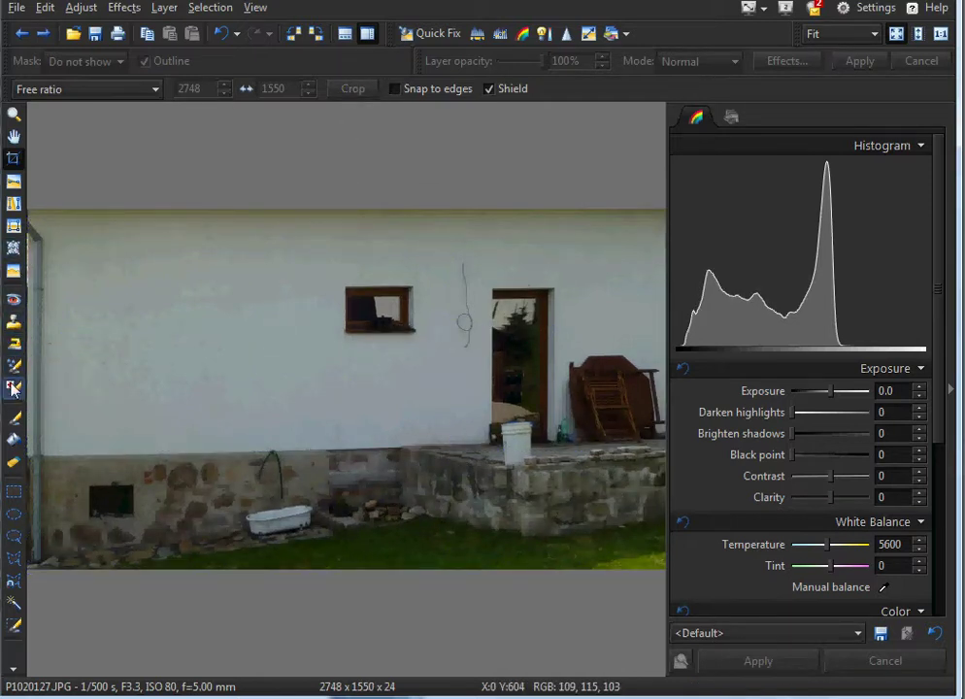
# - Set up the Clone Stamp with a larger brush, undo a stray dab and resample the wall base
pyautogui.click(13, 328)
pyautogui.moveTo(134, 97); pyautogui.dragTo(140, 65)
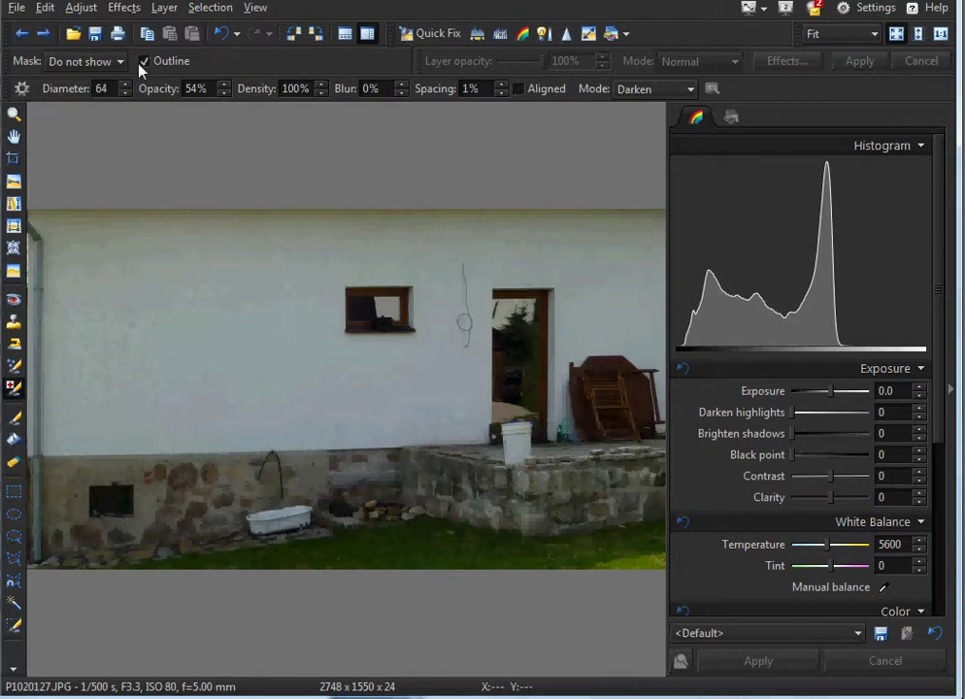
pyautogui.keyDown('ctrl'); pyautogui.click(251, 356); pyautogui.keyUp('ctrl')
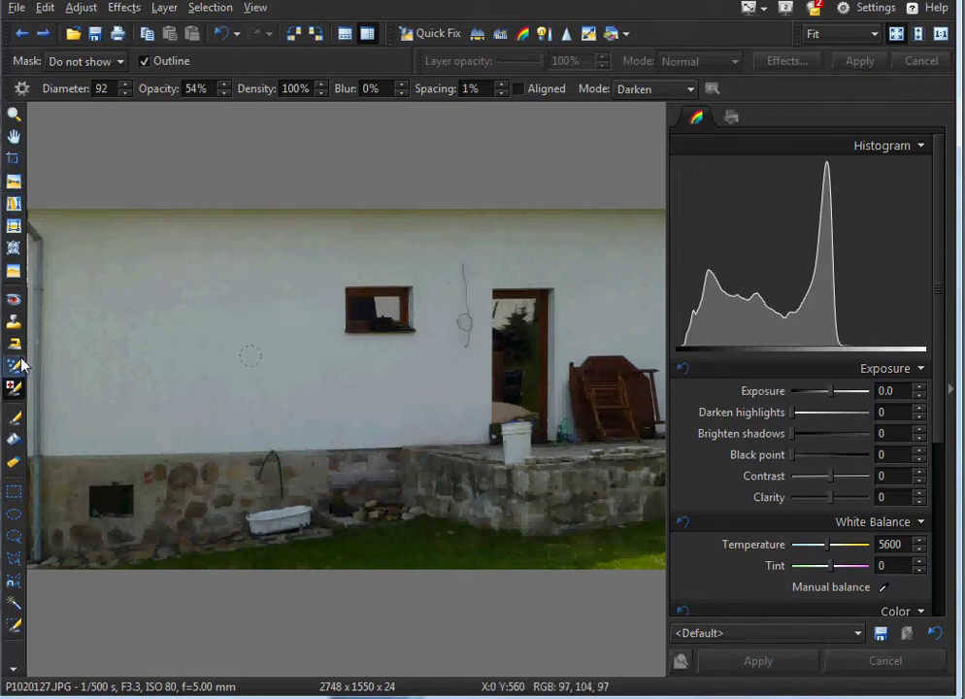
pyautogui.click(15, 324)
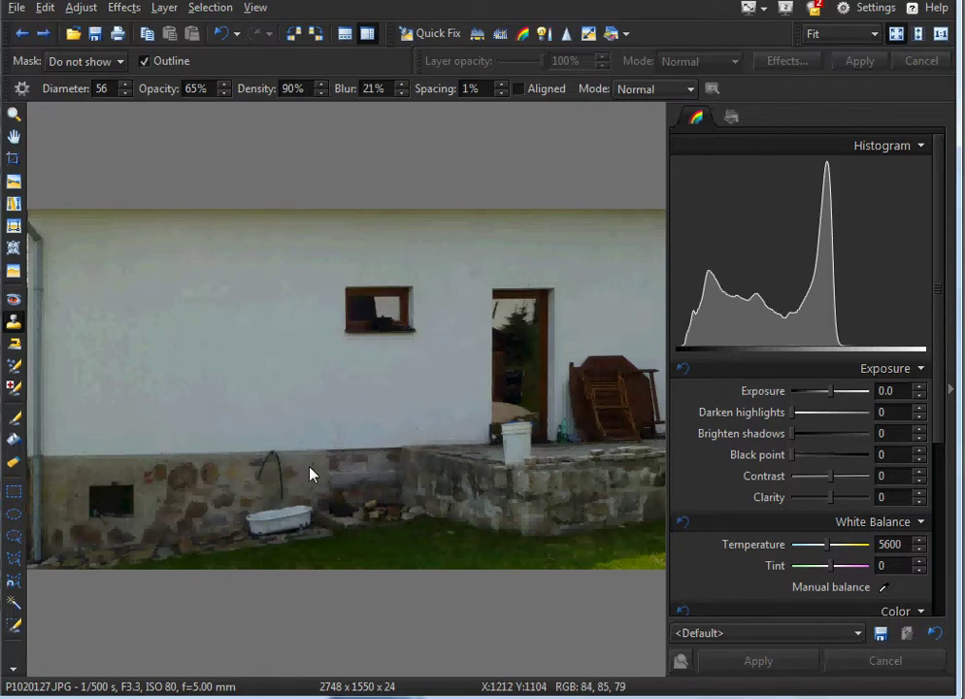
pyautogui.hotkey('ctrl', 'z')
pyautogui.keyDown('ctrl'); pyautogui.click(239, 471); pyautogui.keyUp('ctrl')
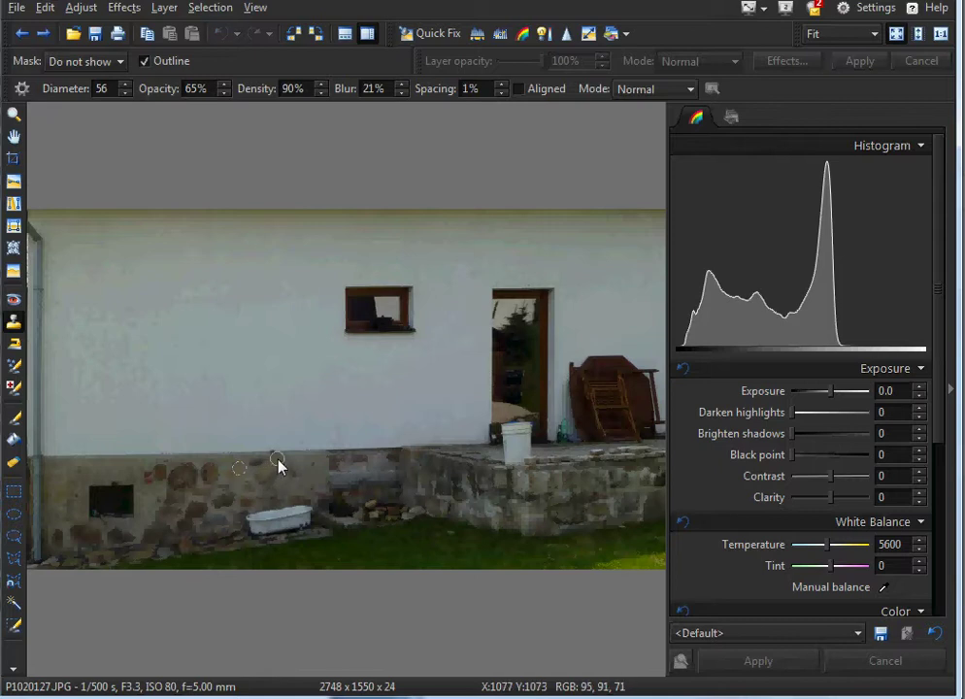
# - Clone nearby stone texture over the white bathtub at the wall base
pyautogui.click(278, 467)
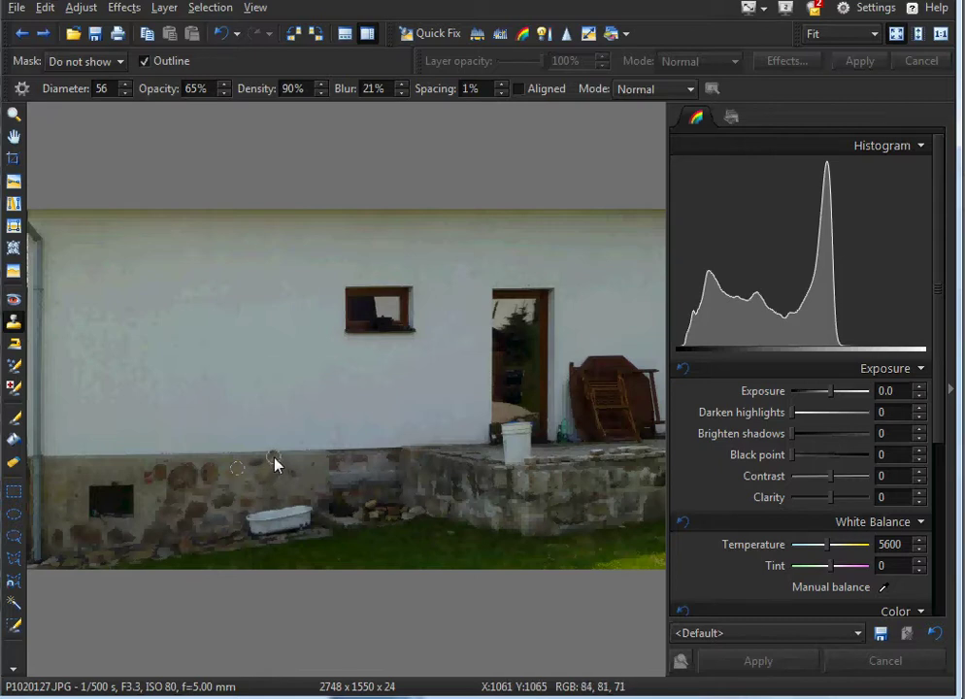
pyautogui.keyDown('ctrl'); pyautogui.click(214, 525); pyautogui.keyUp('ctrl')
pyautogui.moveTo(241, 523)
pyautogui.mouseDown()
pyautogui.moveTo(302, 517)
pyautogui.moveTo(259, 515)
pyautogui.mouseUp()
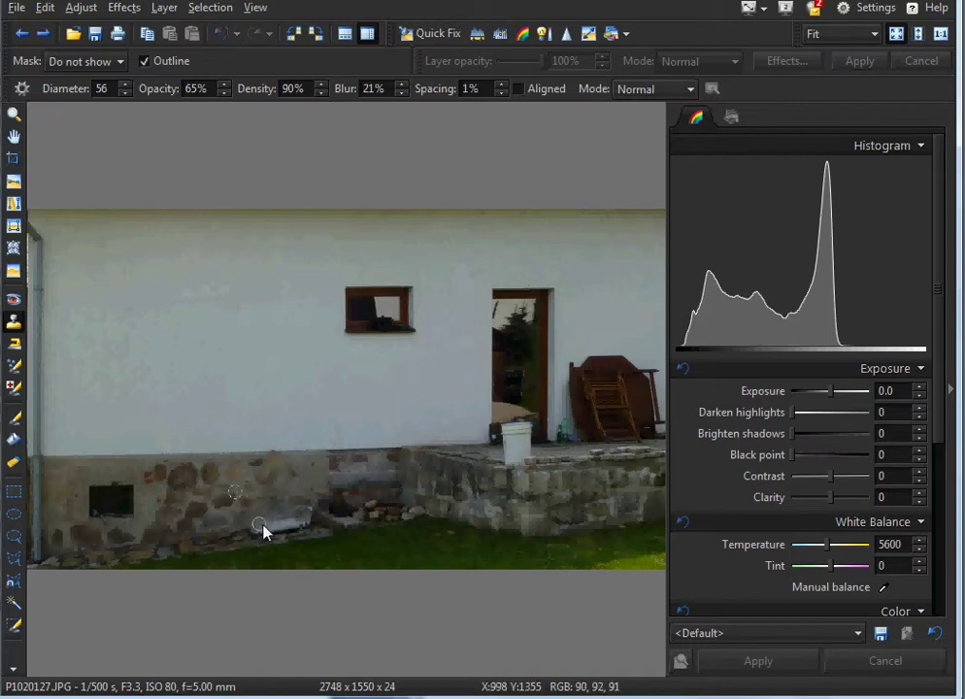
pyautogui.keyDown('ctrl'); pyautogui.click(225, 535); pyautogui.keyUp('ctrl')
pyautogui.moveTo(260, 529); pyautogui.dragTo(302, 525)
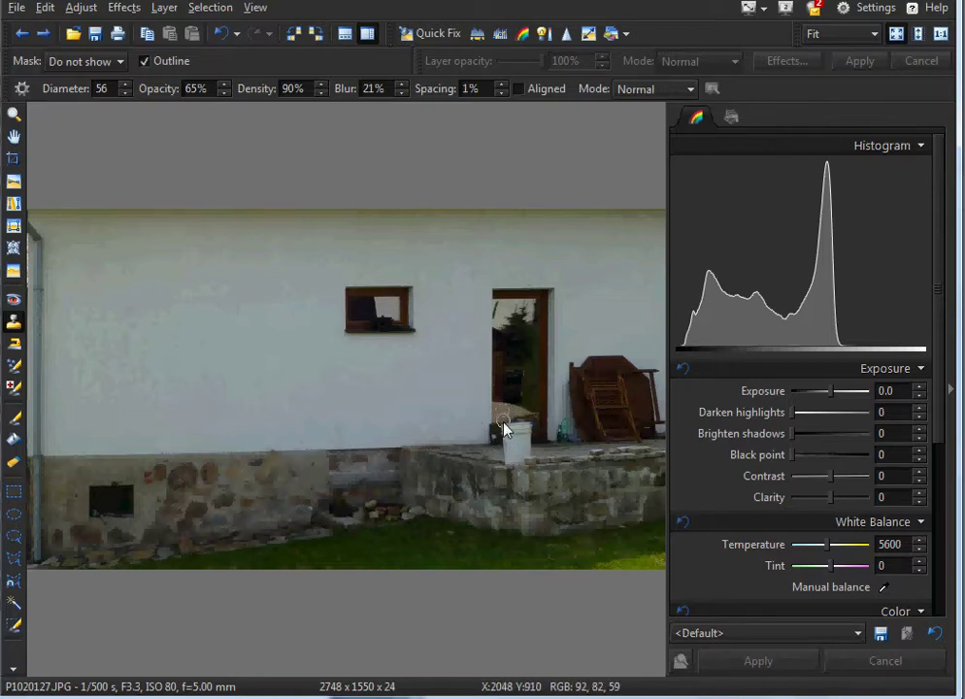
# - Paint over the white bucket, patch the stone terrace wall, and enlarge the brush to 86
pyautogui.moveTo(525, 436); pyautogui.dragTo(510, 439)
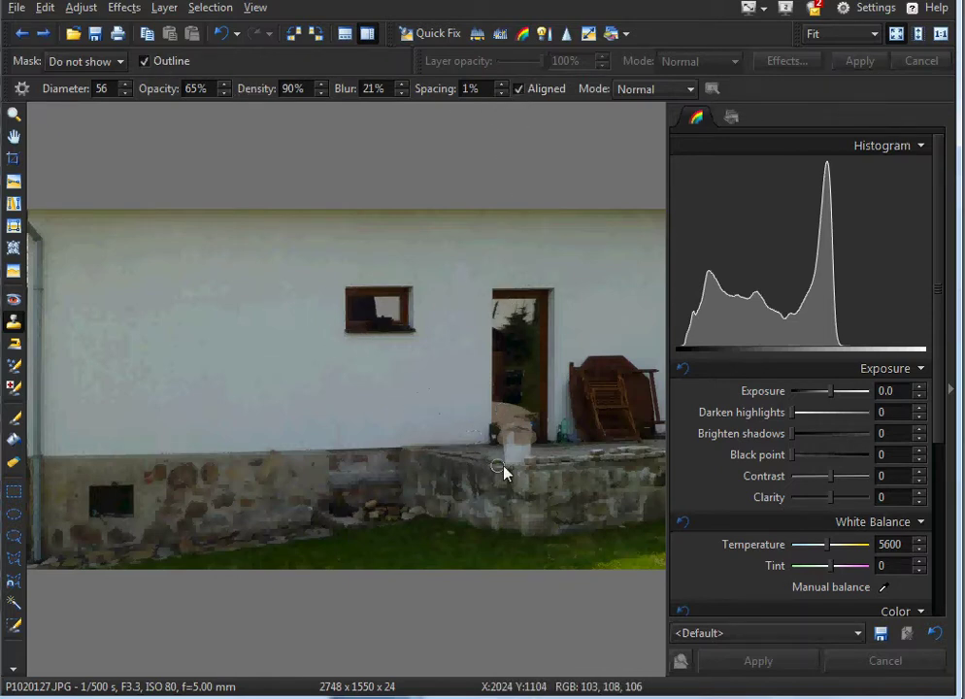
pyautogui.keyDown('ctrl'); pyautogui.click(560, 458); pyautogui.keyUp('ctrl')
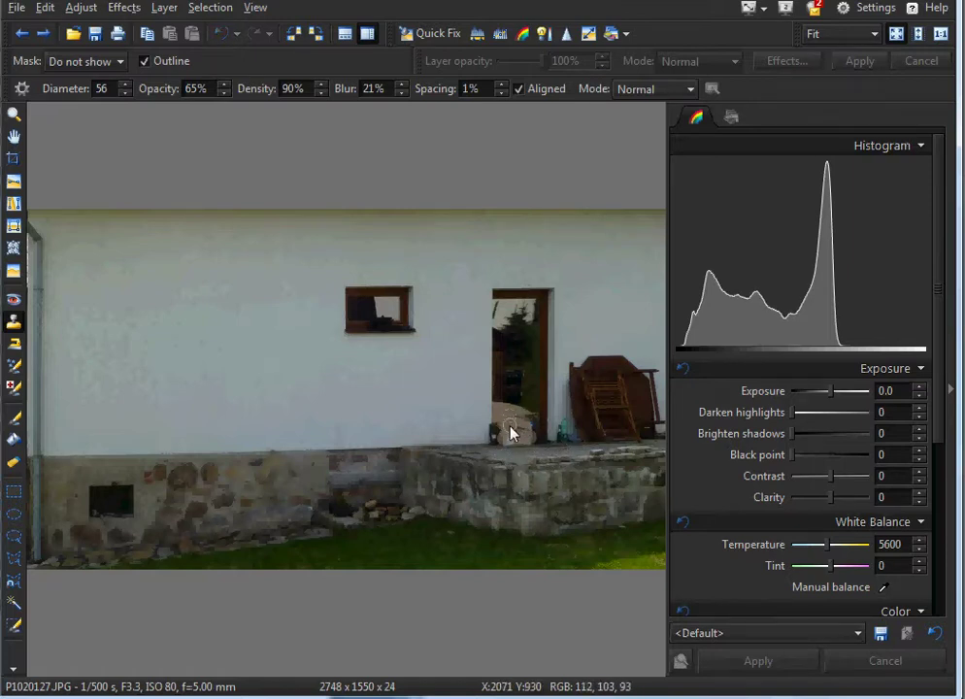
pyautogui.click(582, 501)
pyautogui.moveTo(124, 92); pyautogui.dragTo(129, 66)
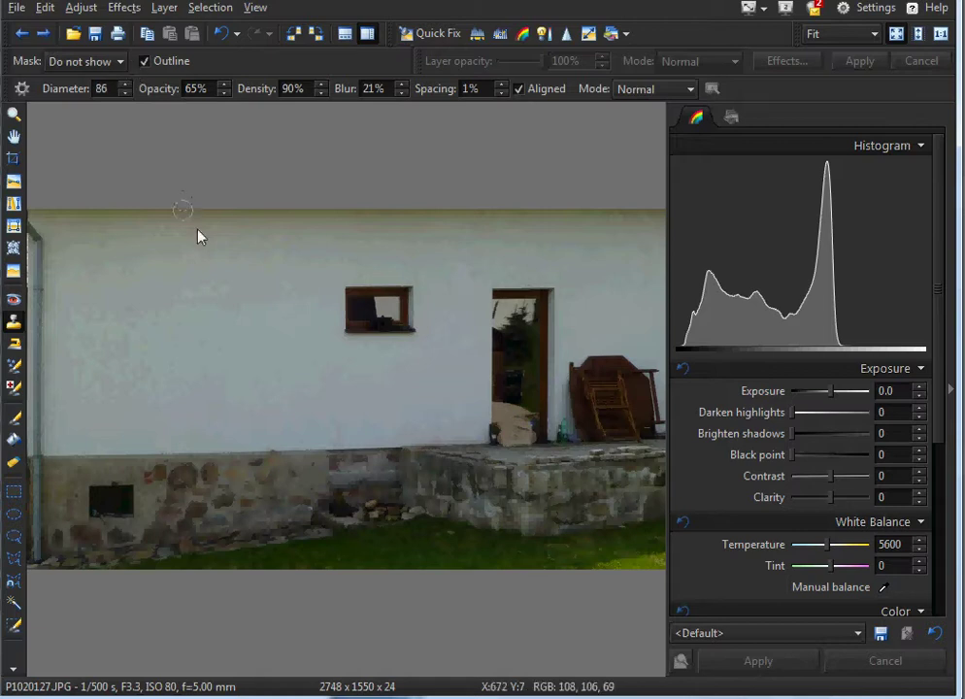
# - Raise clone opacity to 100% and paint clean white wall over the chair beside the door
pyautogui.keyDown('ctrl'); pyautogui.click(321, 397); pyautogui.keyUp('ctrl')
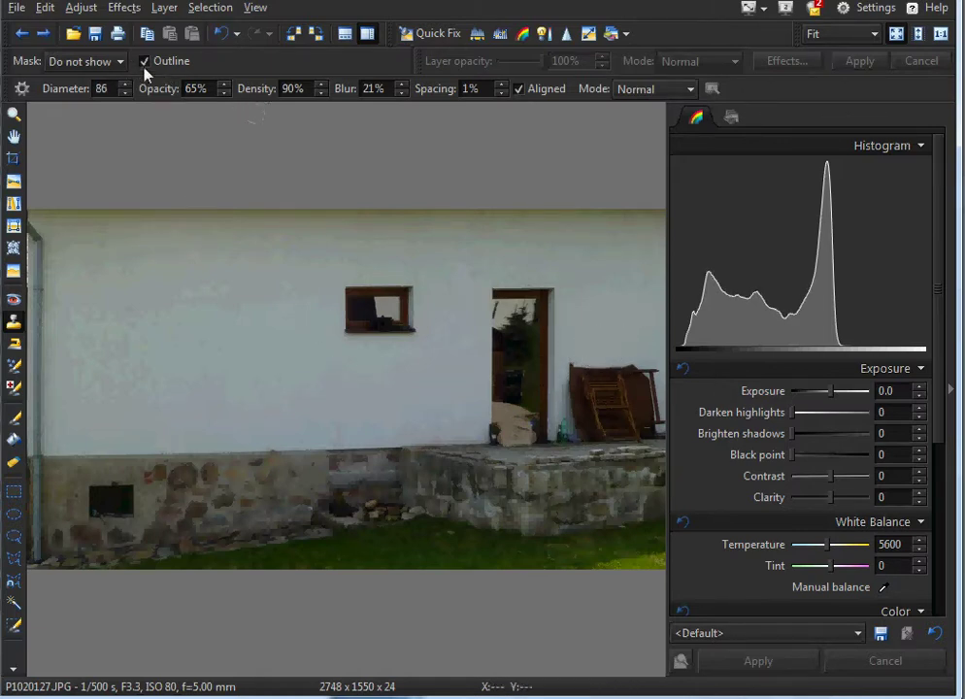
pyautogui.moveTo(224, 90); pyautogui.dragTo(204, 60)
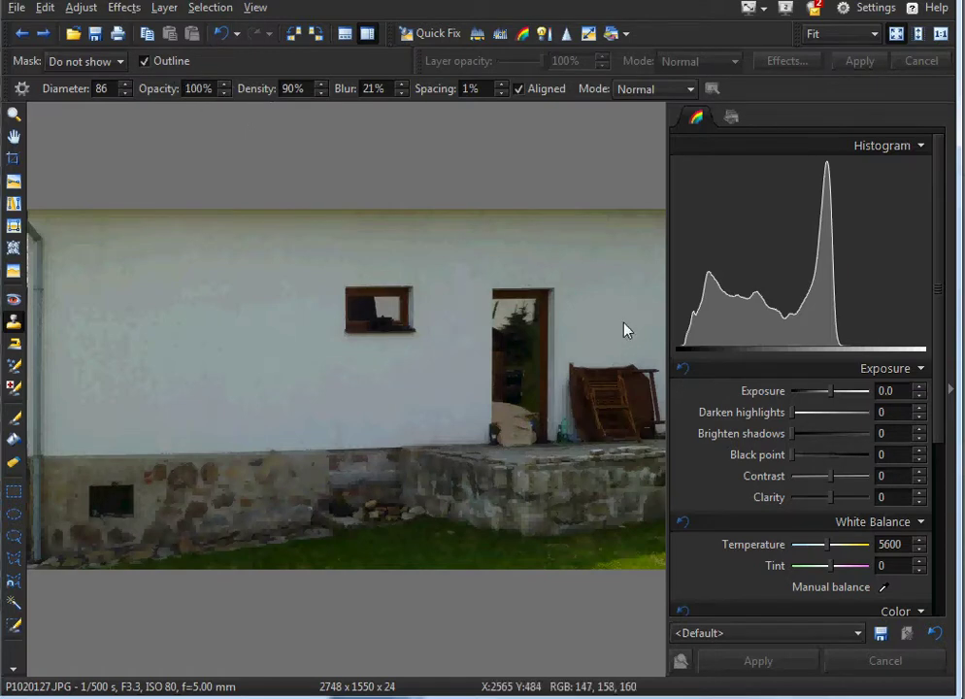
pyautogui.hotkey('ctrl', 'z')
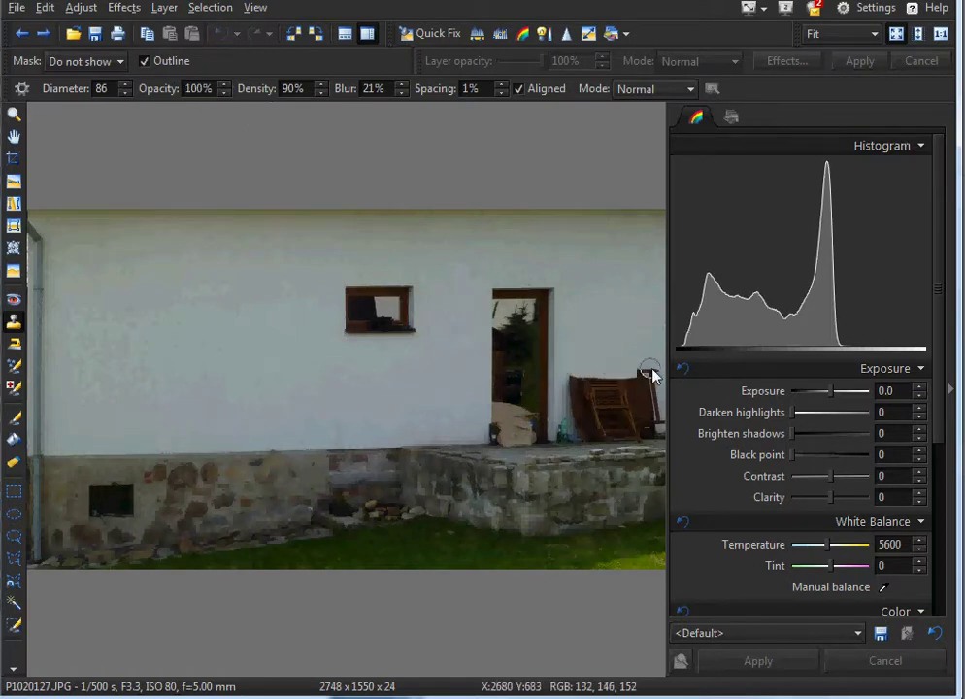
pyautogui.keyDown('ctrl'); pyautogui.click(593, 354); pyautogui.keyUp('ctrl')
pyautogui.moveTo(577, 392); pyautogui.dragTo(587, 380)
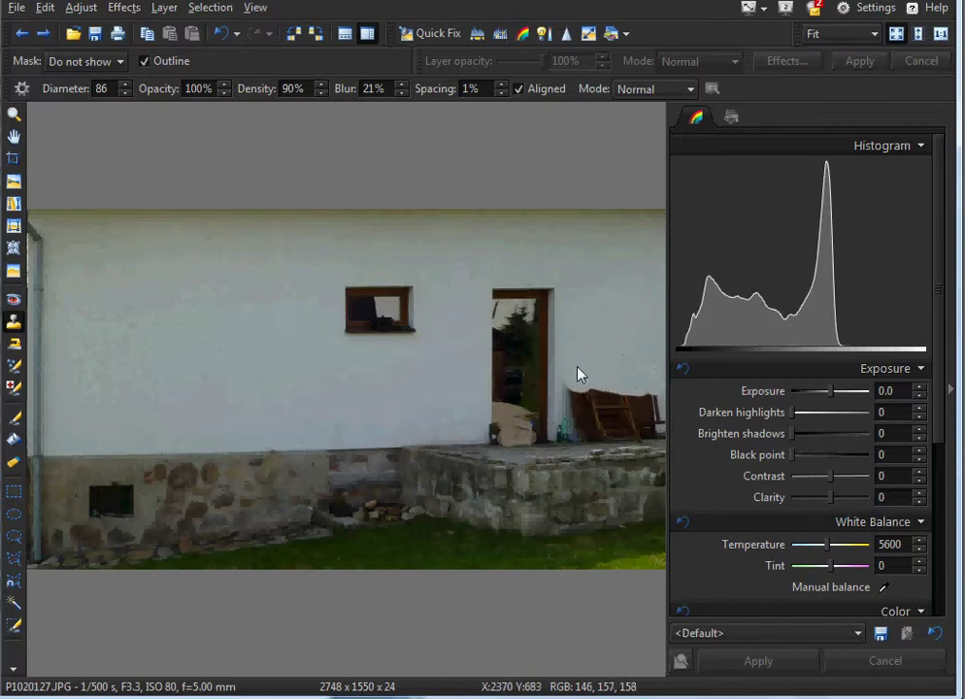
pyautogui.keyDown('ctrl'); pyautogui.click(635, 375); pyautogui.keyUp('ctrl')
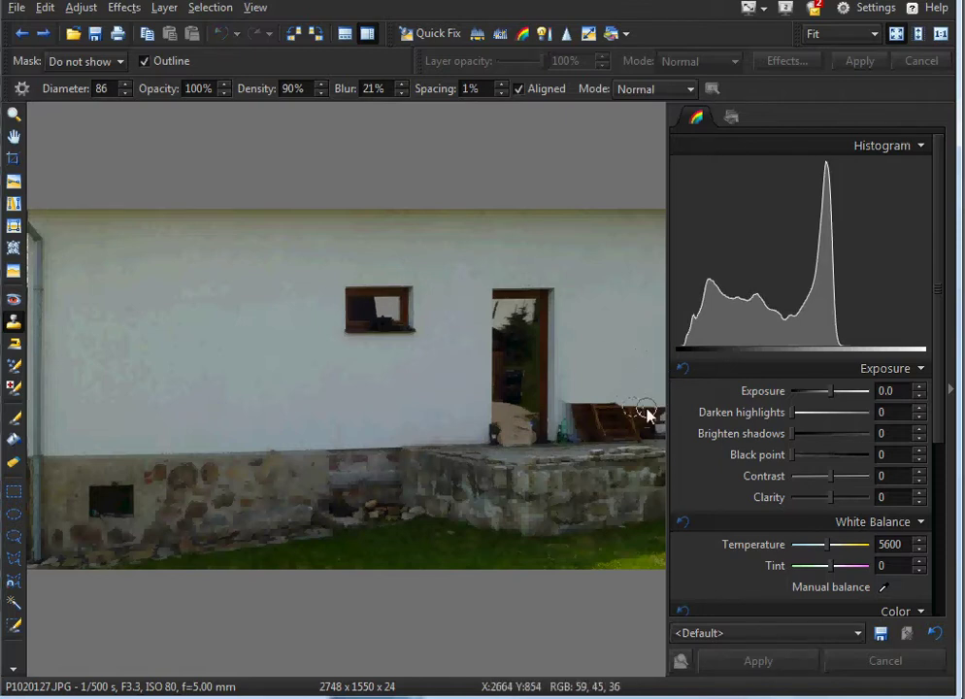
pyautogui.moveTo(577, 411)
pyautogui.mouseDown()
pyautogui.moveTo(638, 426)
pyautogui.moveTo(632, 416)
pyautogui.moveTo(608, 421)
pyautogui.moveTo(641, 416)
pyautogui.moveTo(624, 430)
pyautogui.mouseUp()
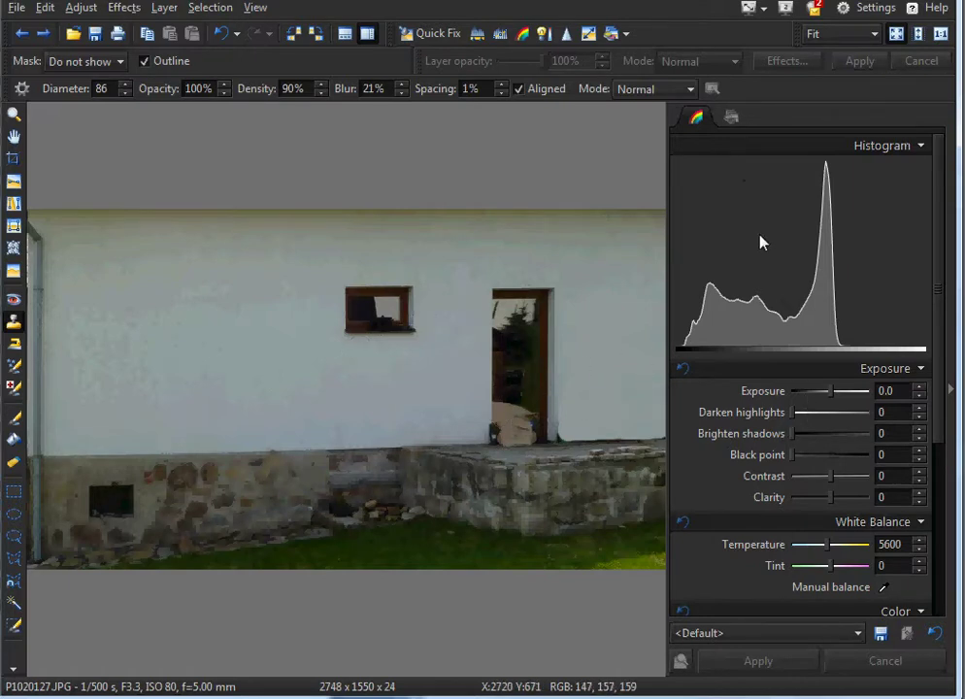
# - Apply a lifted tone curve to brighten the house photo and save it under a new name
pyautogui.moveTo(795, 416)
pyautogui.mouseDown()
pyautogui.moveTo(819, 415)
pyautogui.moveTo(792, 427)
pyautogui.mouseUp()
pyautogui.moveTo(939, 442); pyautogui.dragTo(936, 612)
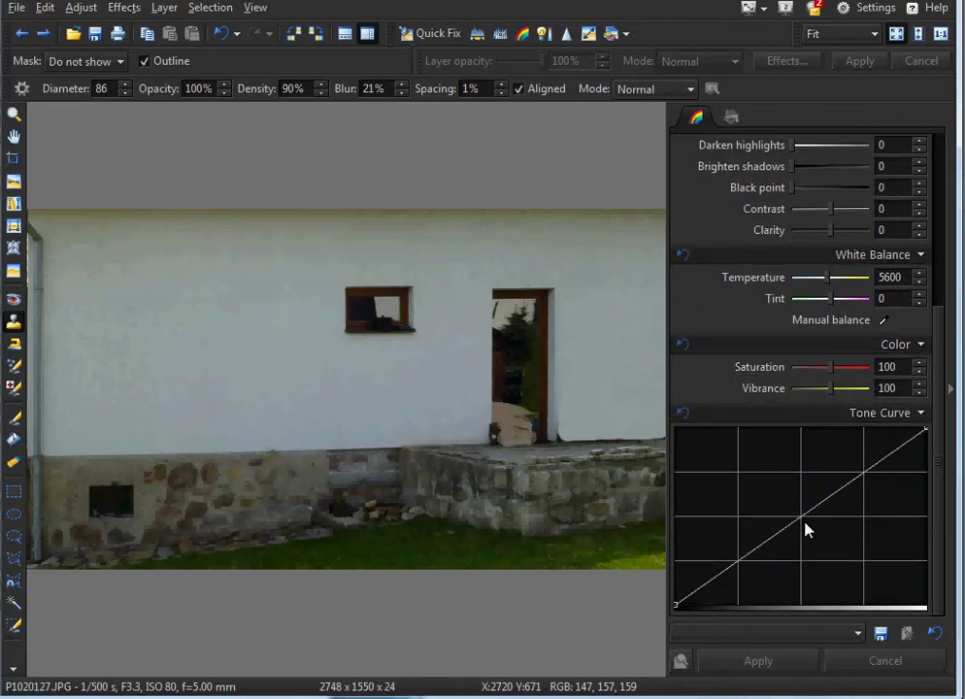
pyautogui.moveTo(803, 523); pyautogui.dragTo(814, 453)
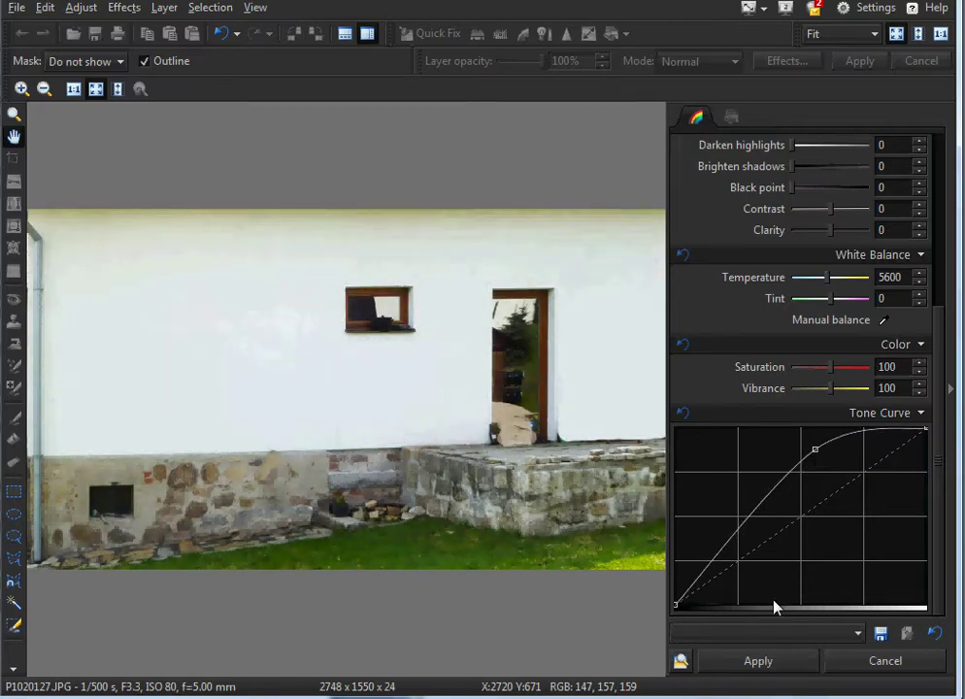
pyautogui.click(766, 663)
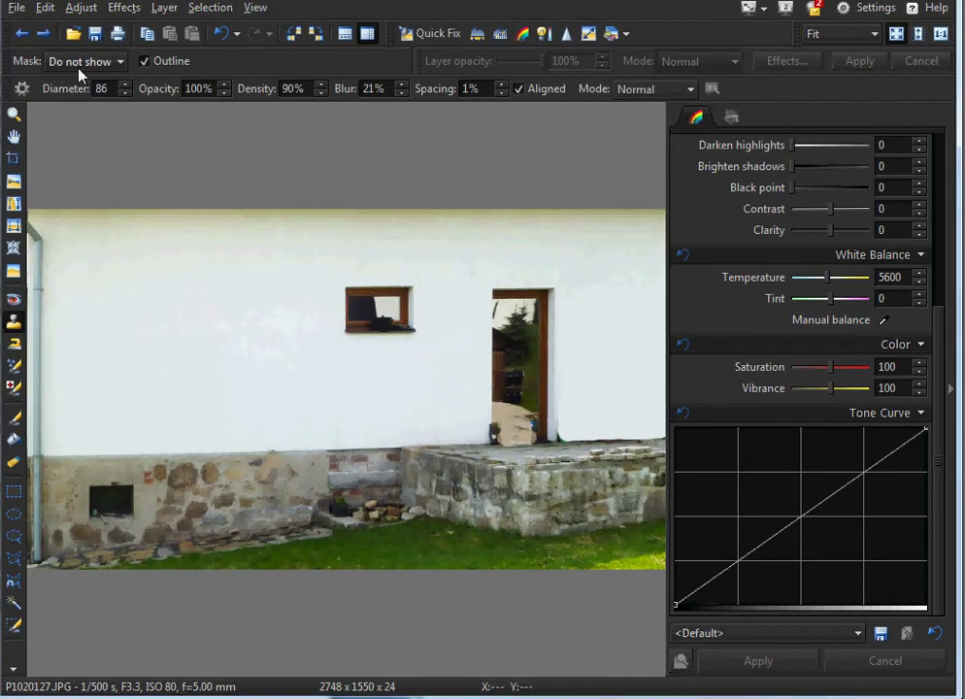
pyautogui.click(19, 8)
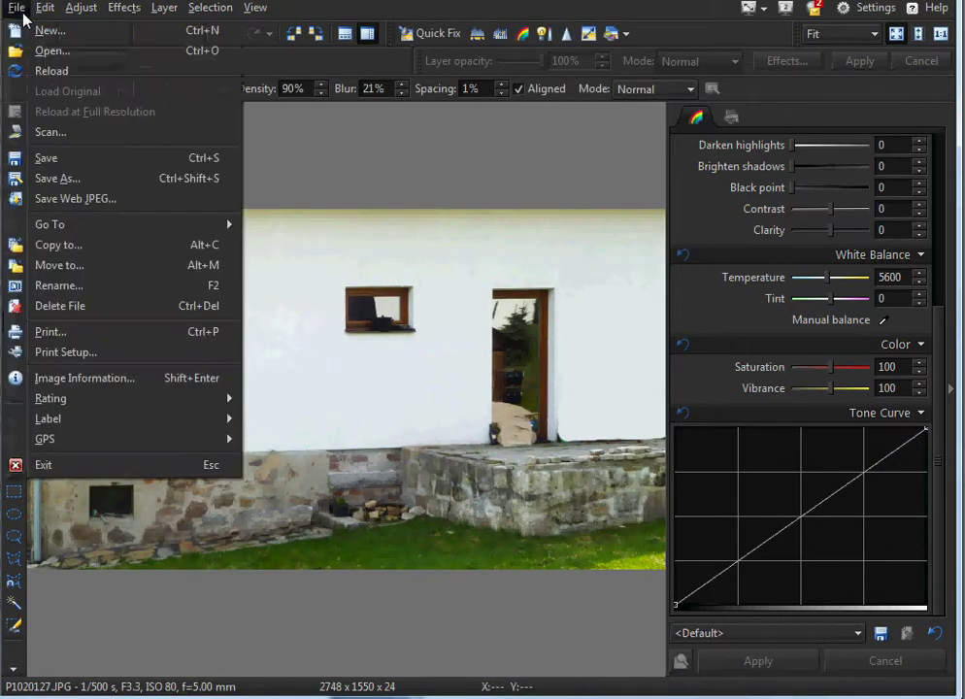
pyautogui.click(111, 185)
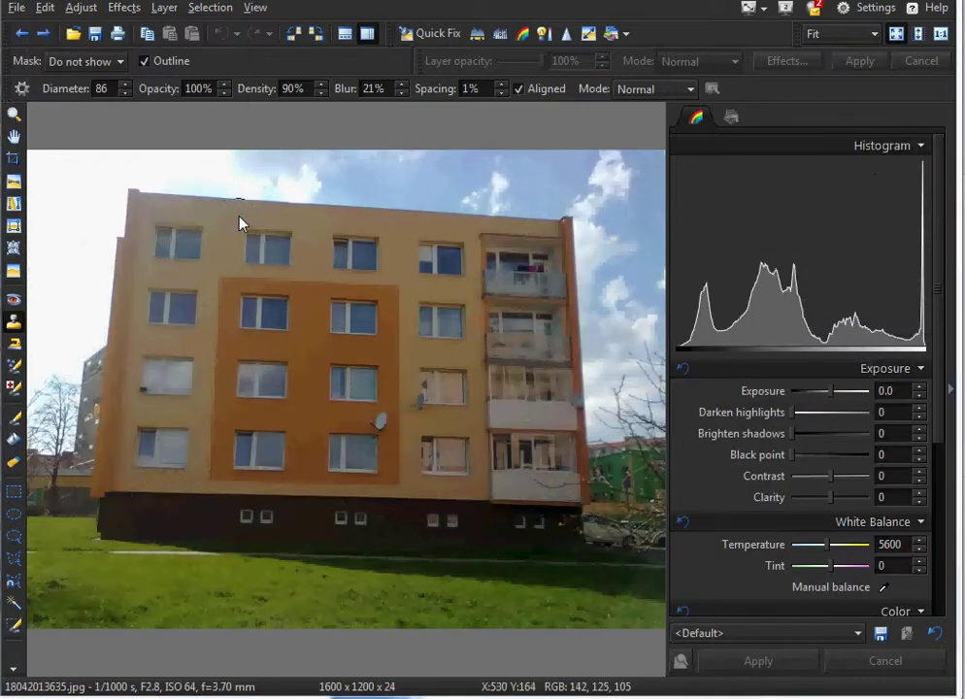
# - Pin the perspective frame to the apartment block's four corners and apply, giving 1472 x 1141
pyautogui.click(14, 225)
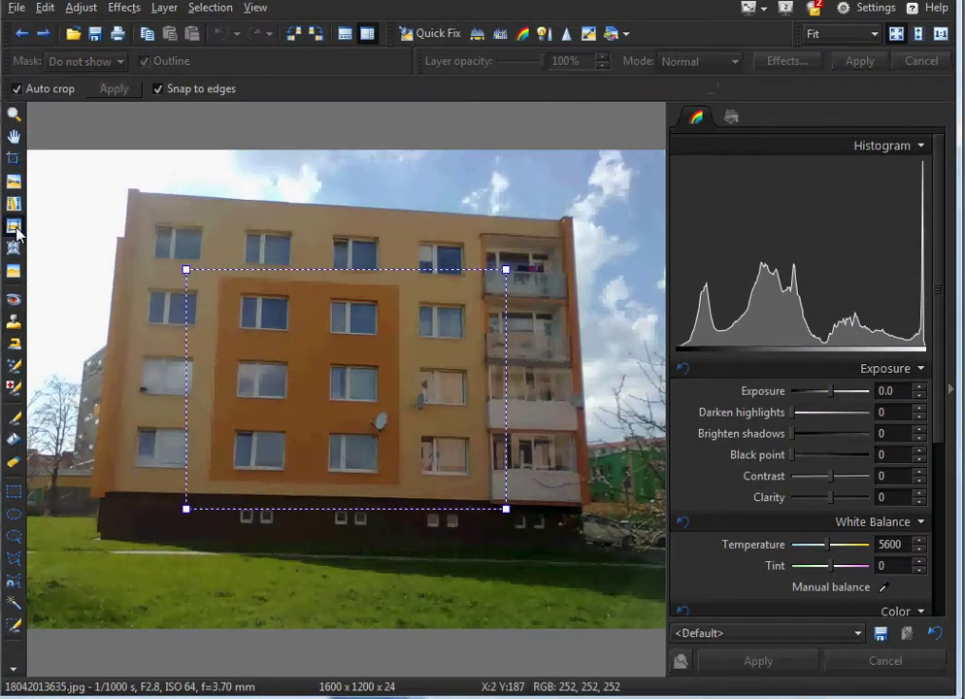
pyautogui.moveTo(187, 270); pyautogui.dragTo(139, 194)
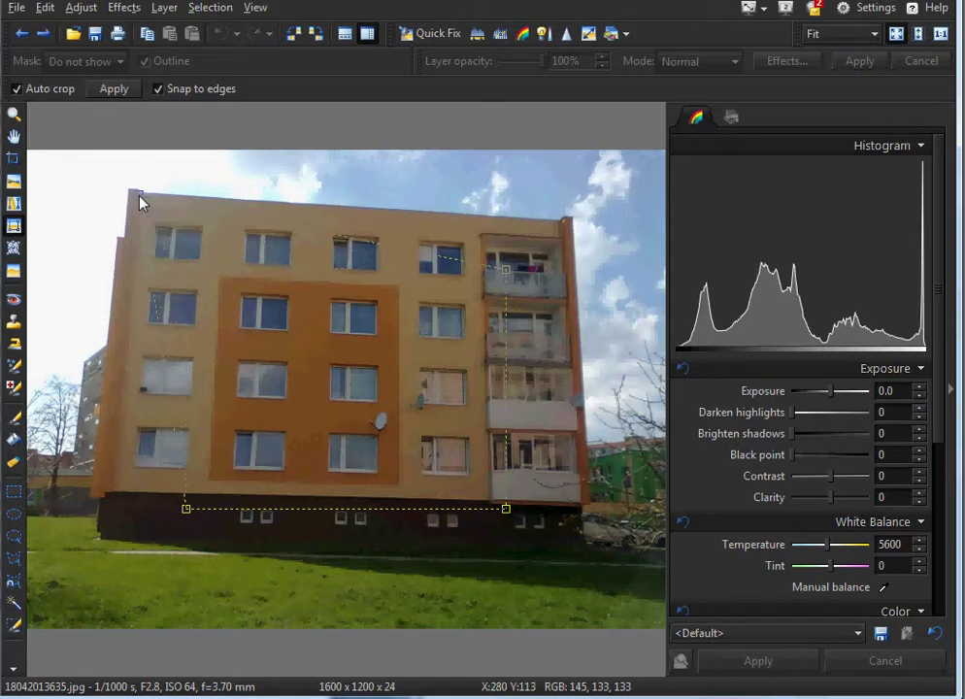
pyautogui.moveTo(505, 270); pyautogui.dragTo(564, 220)
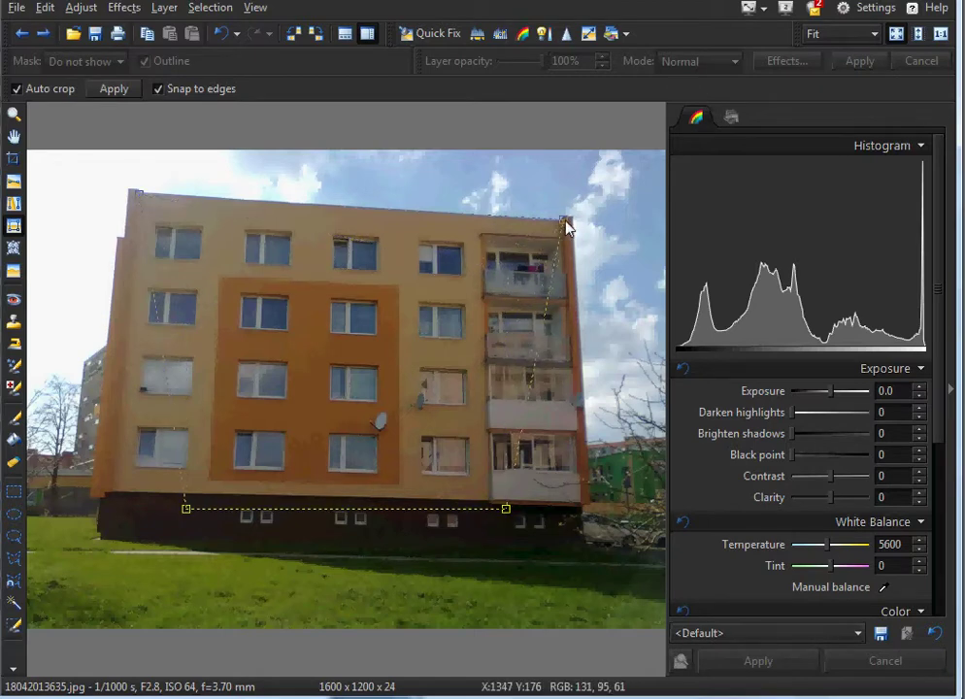
pyautogui.moveTo(507, 509)
pyautogui.mouseDown()
pyautogui.moveTo(540, 508)
pyautogui.moveTo(587, 549)
pyautogui.mouseUp()
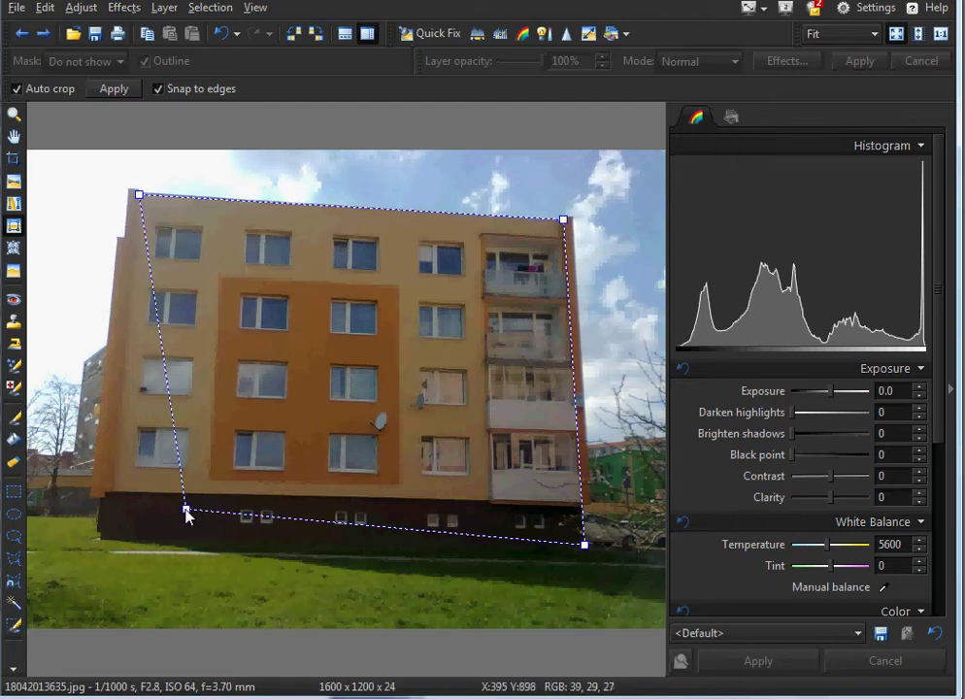
pyautogui.moveTo(187, 511); pyautogui.dragTo(111, 541)
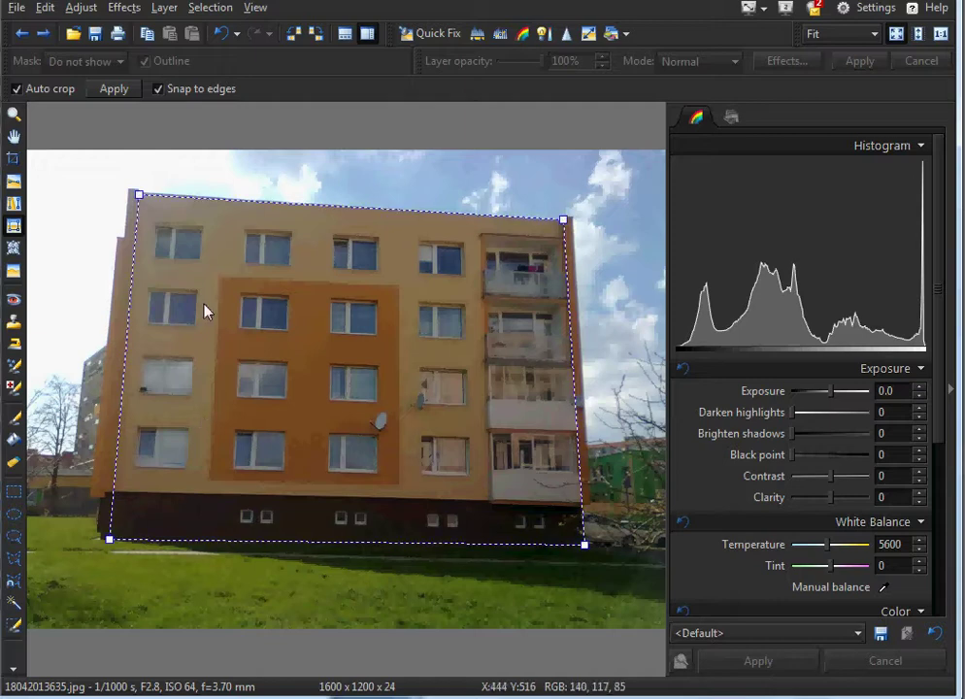
pyautogui.click(114, 88)
# - Crop the photo tightly around the apartment facade to 1125 x 854
pyautogui.click(14, 158)
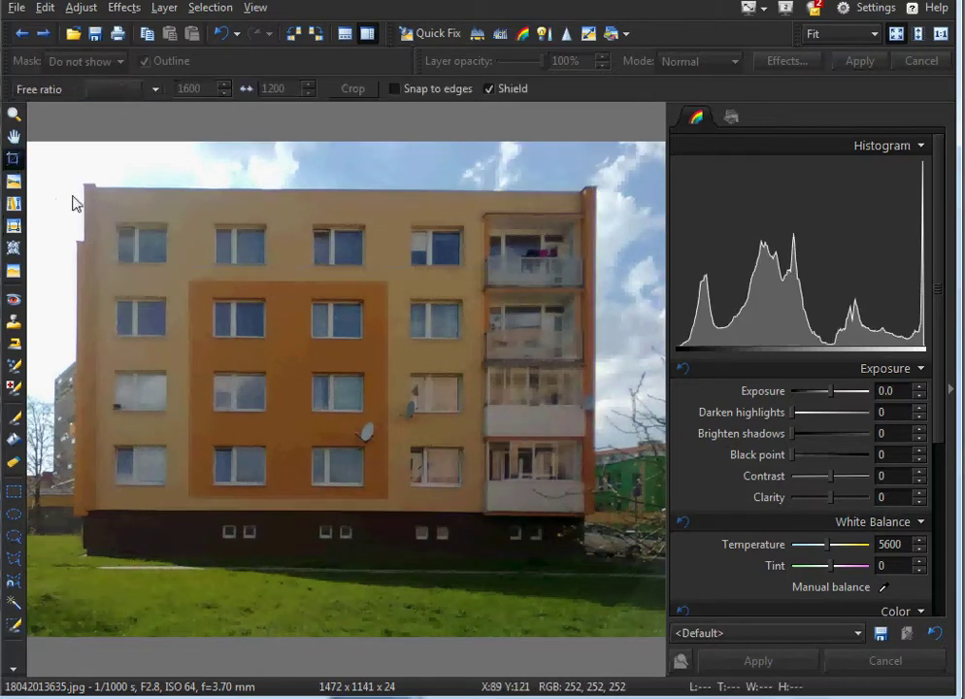
pyautogui.moveTo(94, 186)
pyautogui.mouseDown()
pyautogui.moveTo(270, 402)
pyautogui.moveTo(585, 562)
pyautogui.moveTo(583, 570)
pyautogui.mouseUp()
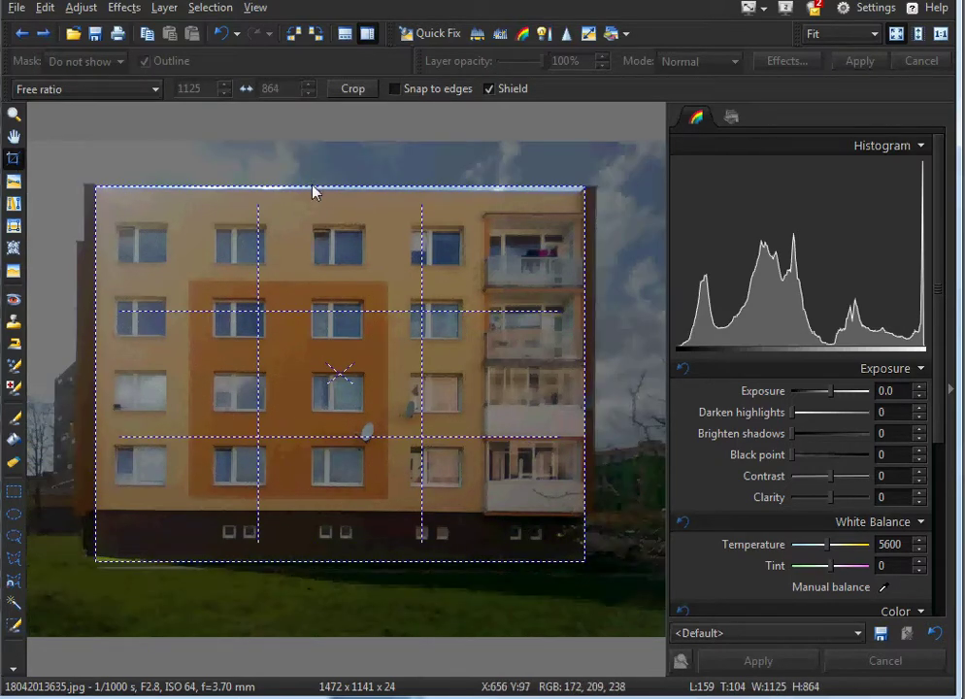
pyautogui.moveTo(314, 189); pyautogui.dragTo(312, 194)
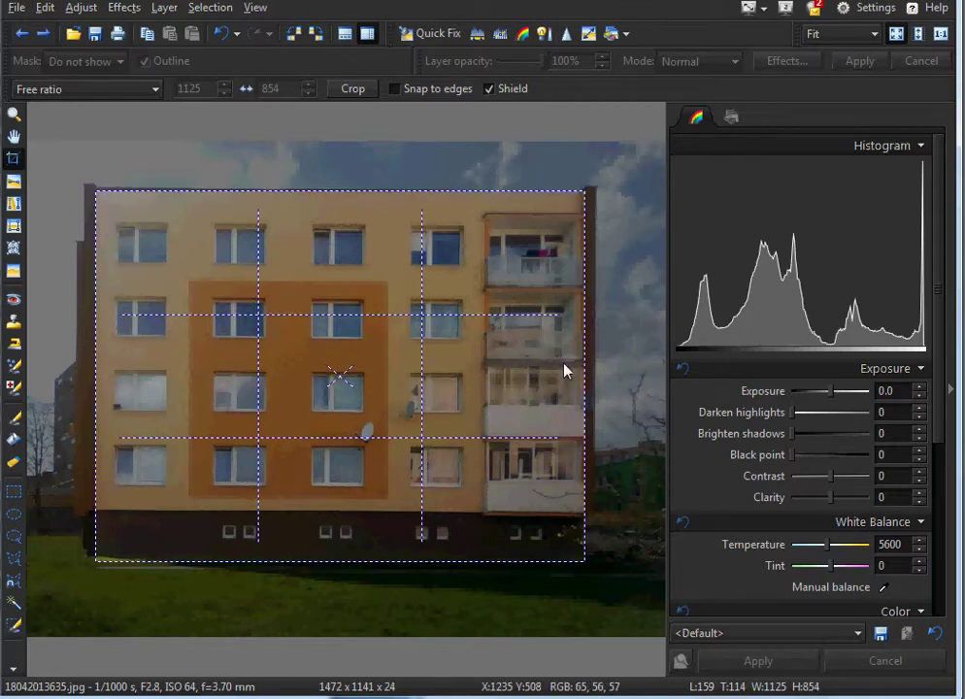
pyautogui.click(350, 89)
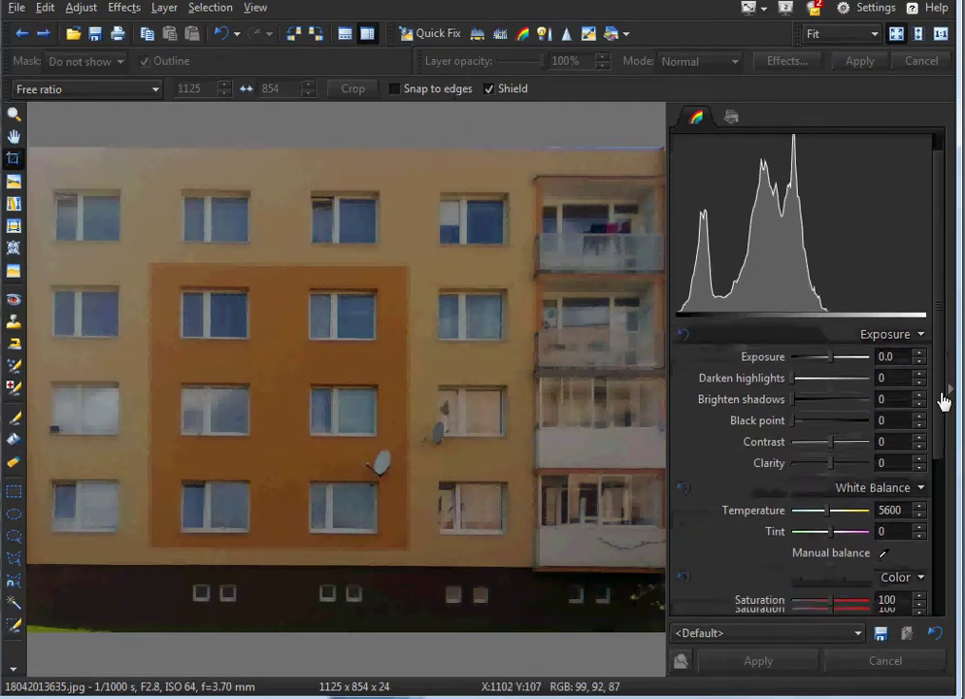
# - Raise the tone curve and apply it to brighten the facade
pyautogui.scroll(-5, 922, 485)
pyautogui.moveTo(797, 528); pyautogui.dragTo(814, 464)
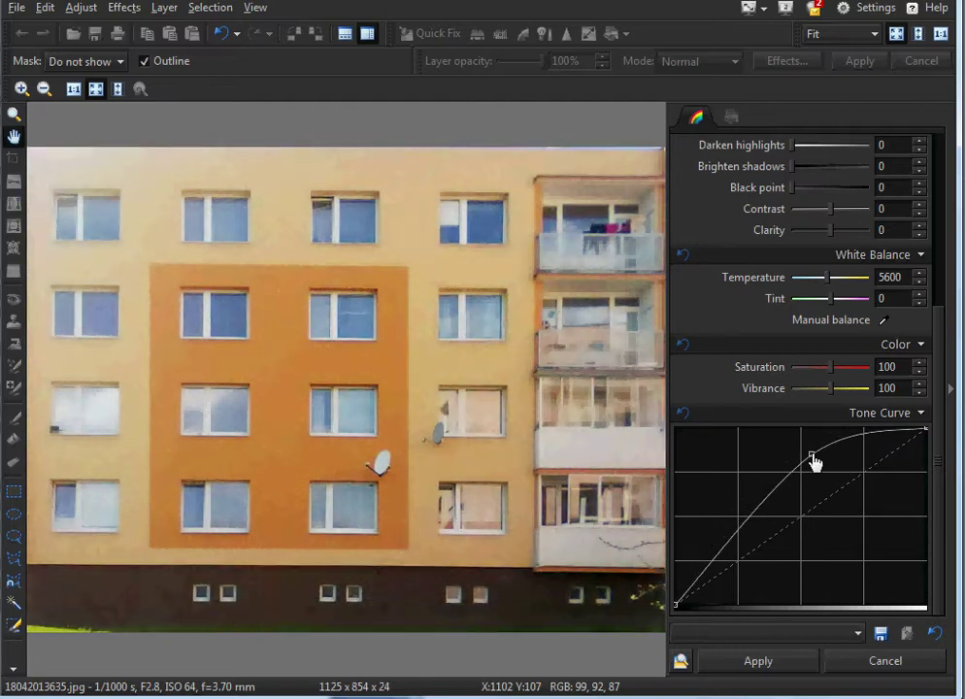
pyautogui.click(761, 664)
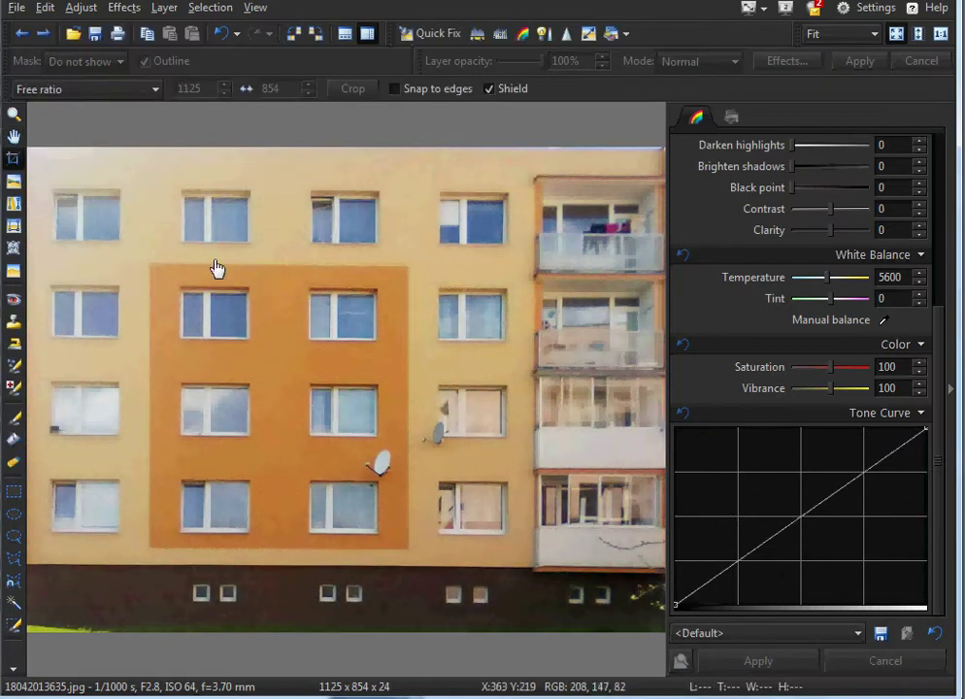
# - Zoom to 200% and, with a 41-pixel clone brush, clean the balcony crack and smudge
pyautogui.click(16, 115)
pyautogui.moveTo(532, 538); pyautogui.dragTo(653, 599)
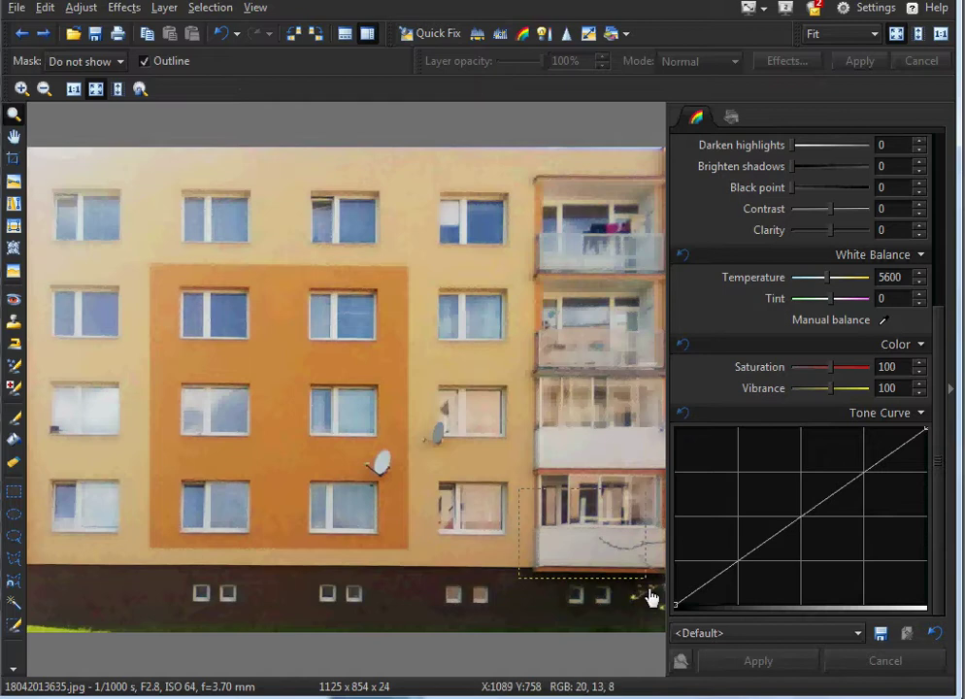
pyautogui.click(14, 320)
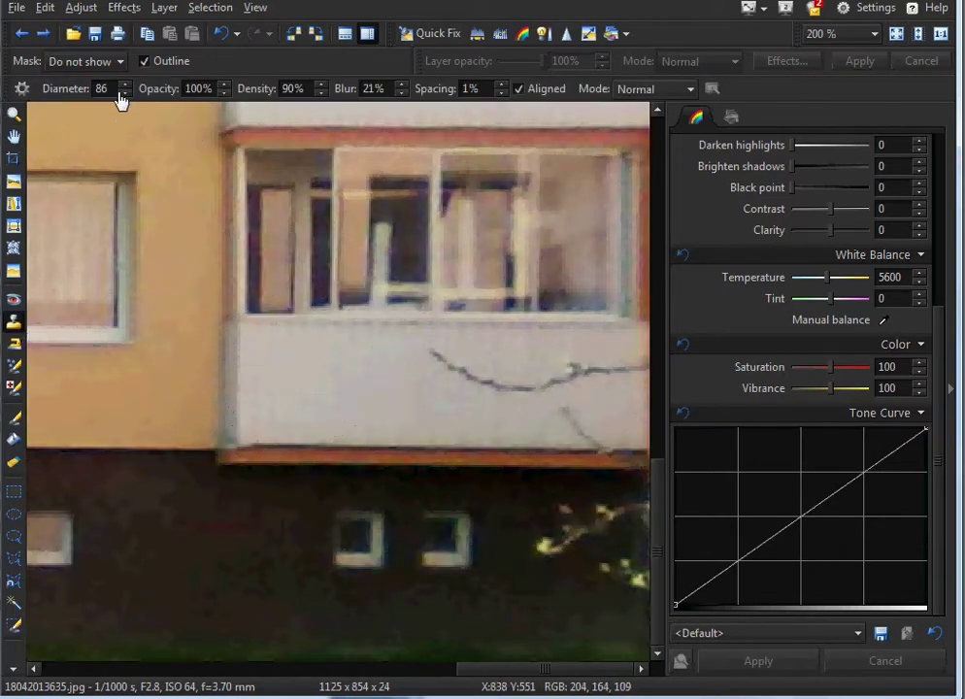
pyautogui.moveTo(126, 94); pyautogui.dragTo(126, 138)
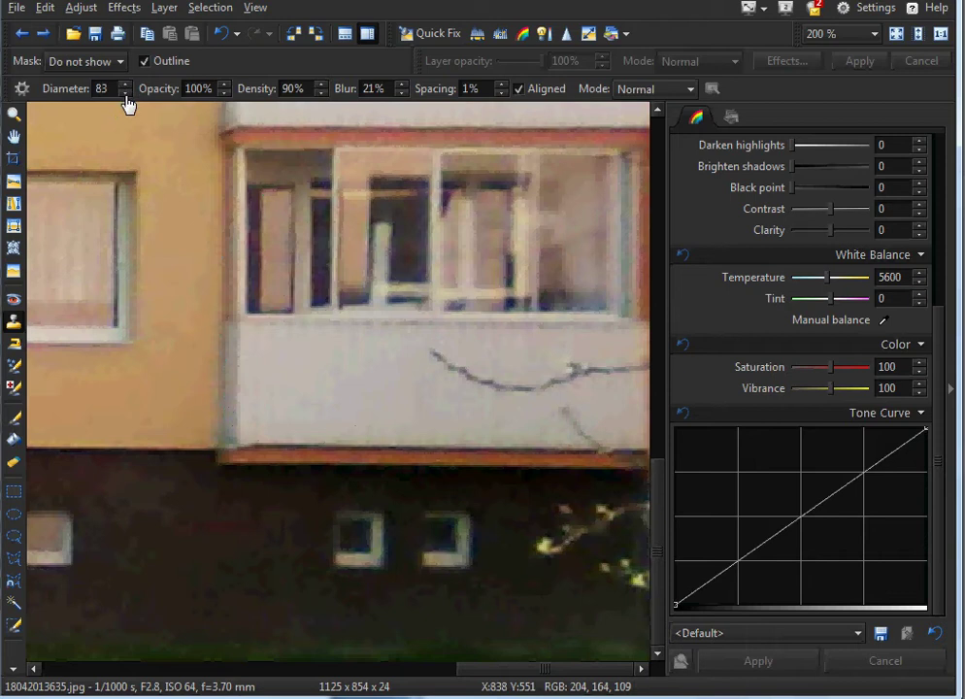
pyautogui.click(337, 395)
pyautogui.moveTo(428, 388)
pyautogui.mouseDown()
pyautogui.moveTo(610, 393)
pyautogui.moveTo(580, 415)
pyautogui.mouseUp()
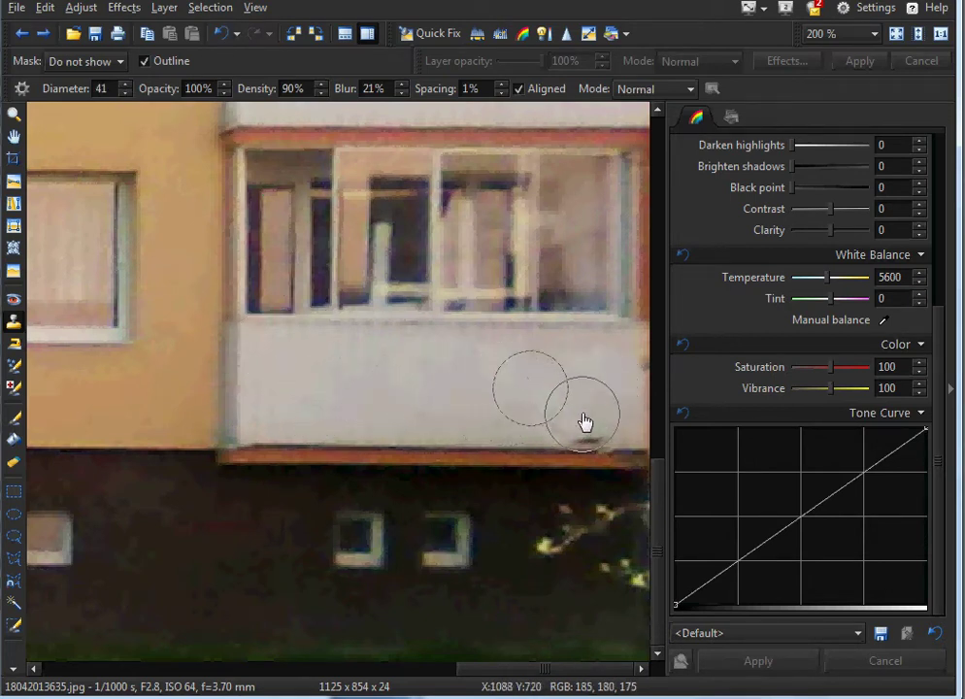
pyautogui.moveTo(581, 417); pyautogui.dragTo(601, 417)
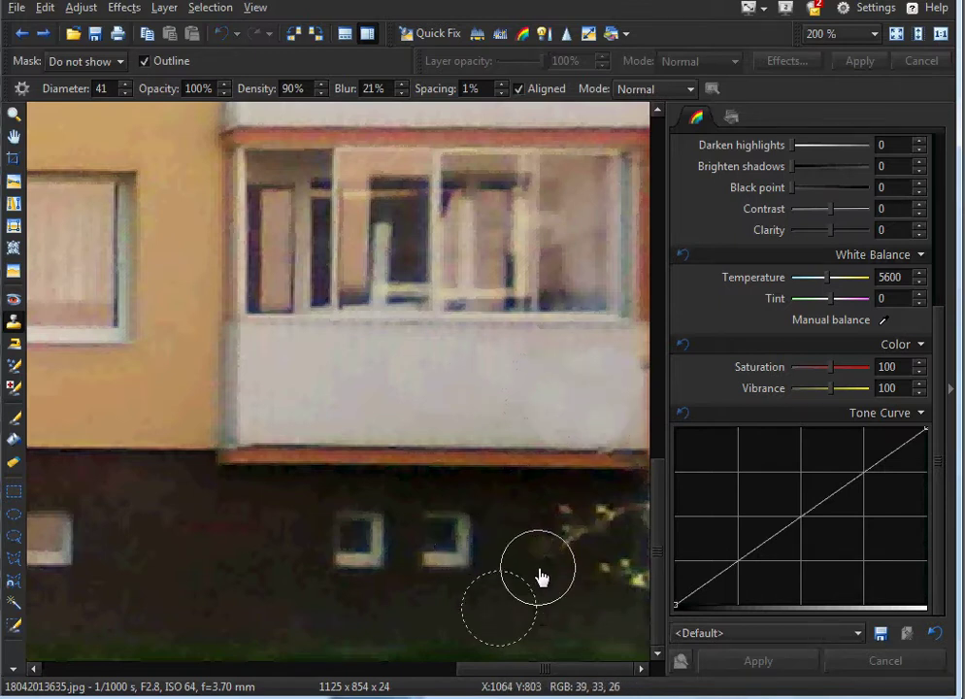
# - Clone dark wall over the yellow flowers and the grass strip along the bottom
pyautogui.moveTo(541, 577)
pyautogui.mouseDown()
pyautogui.moveTo(582, 541)
pyautogui.moveTo(616, 534)
pyautogui.moveTo(580, 554)
pyautogui.moveTo(629, 582)
pyautogui.moveTo(631, 551)
pyautogui.mouseUp()
pyautogui.moveTo(564, 679); pyautogui.dragTo(491, 675)
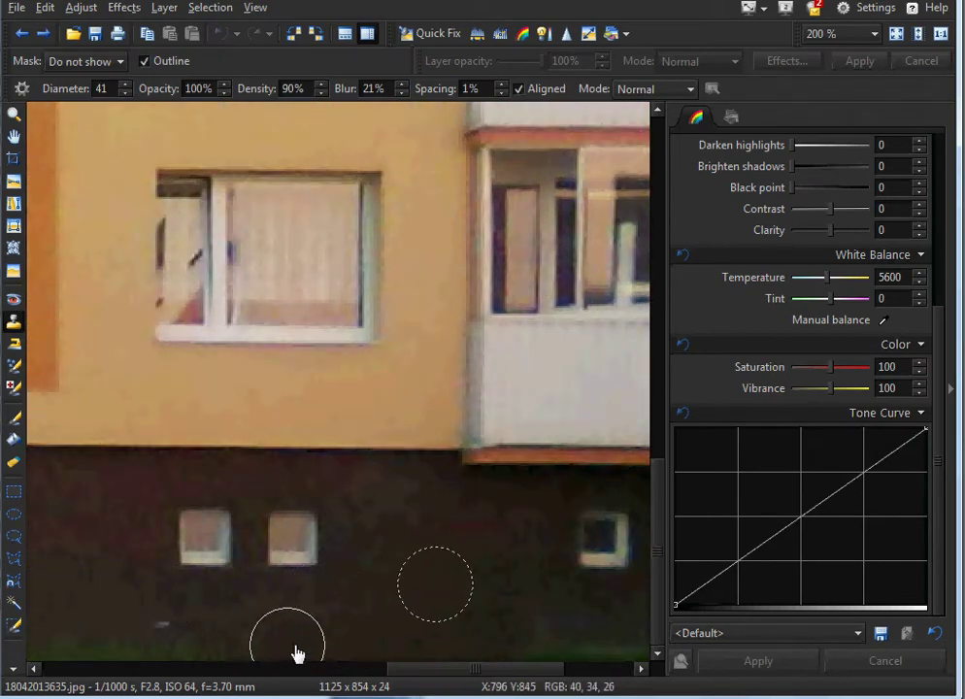
pyautogui.moveTo(437, 670); pyautogui.dragTo(344, 672)
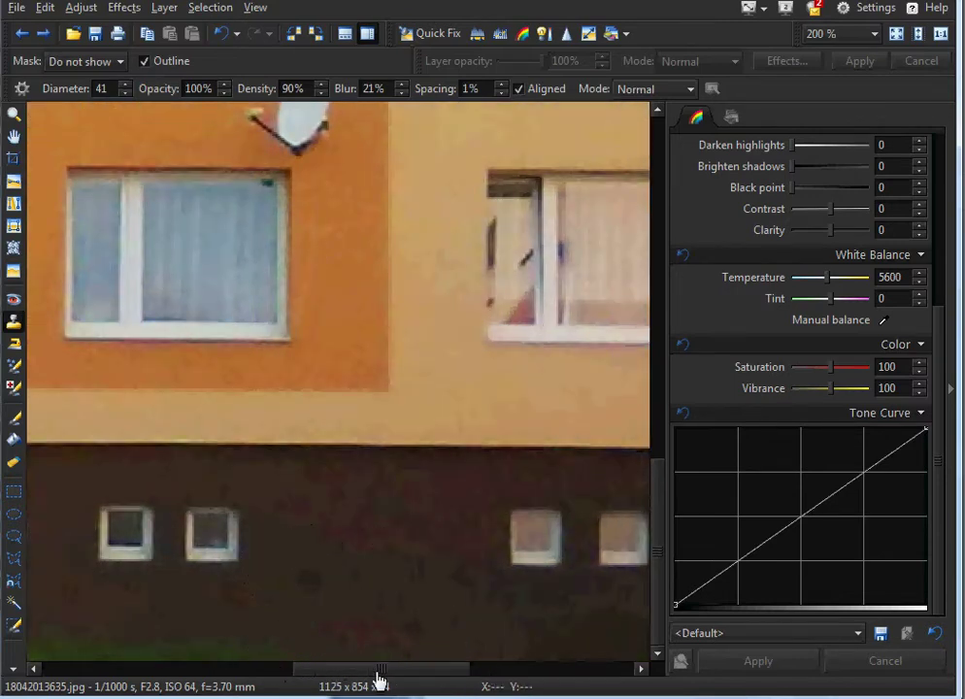
pyautogui.moveTo(377, 670); pyautogui.dragTo(271, 684)
pyautogui.keyDown('ctrl'); pyautogui.click(366, 597); pyautogui.keyUp('ctrl')
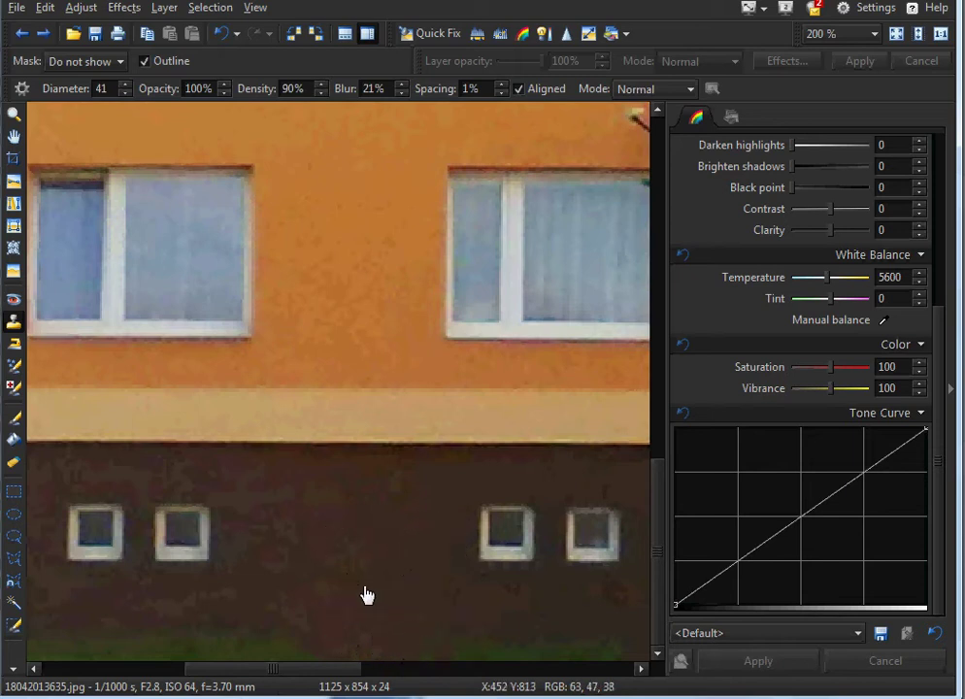
pyautogui.moveTo(463, 640)
pyautogui.mouseDown()
pyautogui.moveTo(569, 657)
pyautogui.moveTo(523, 668)
pyautogui.mouseUp()
pyautogui.moveTo(347, 669); pyautogui.dragTo(226, 680)
# - Resample the brown wall, cover the remaining bottom grass and leftover mark, then zoom out
pyautogui.keyDown('ctrl'); pyautogui.click(213, 573); pyautogui.keyUp('ctrl')
pyautogui.moveTo(126, 641); pyautogui.dragTo(54, 638)
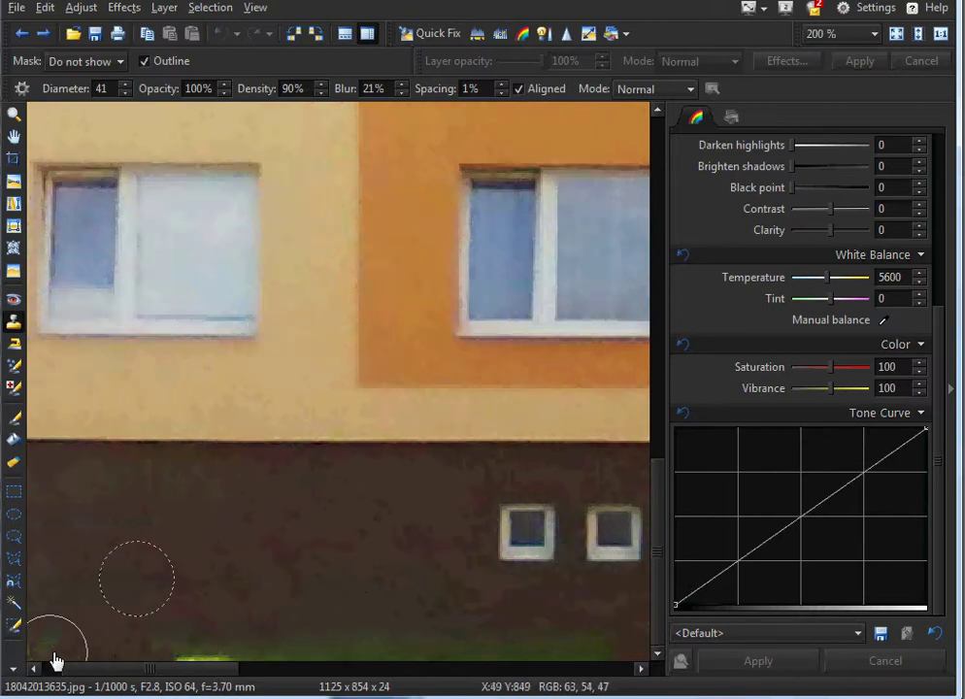
pyautogui.keyDown('ctrl'); pyautogui.click(210, 572); pyautogui.keyUp('ctrl')
pyautogui.moveTo(312, 641); pyautogui.dragTo(483, 654)
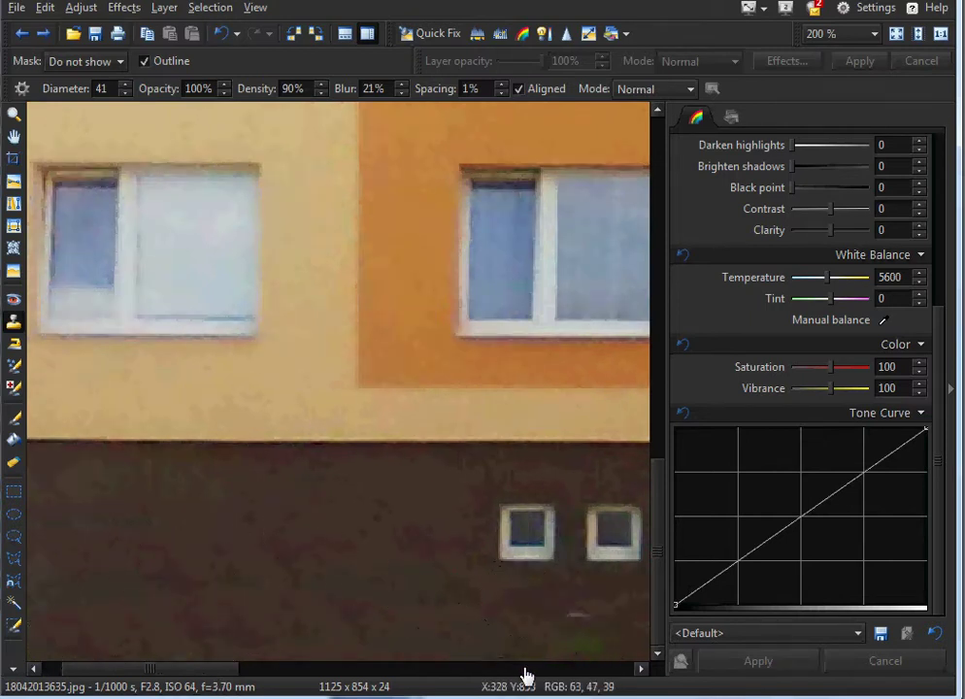
pyautogui.moveTo(226, 669); pyautogui.dragTo(159, 673)
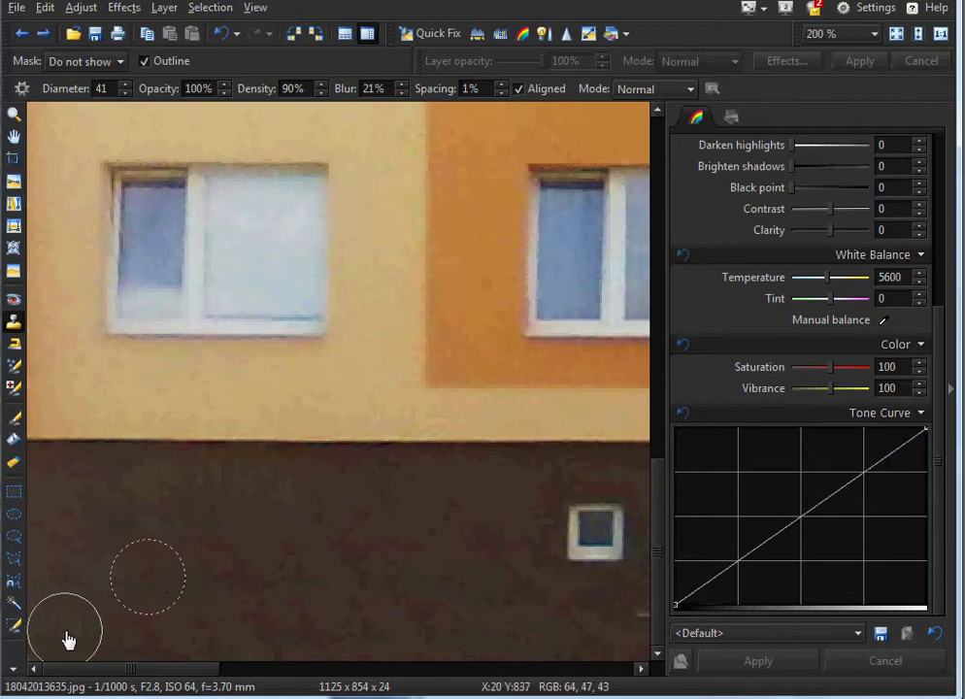
pyautogui.moveTo(67, 640)
pyautogui.mouseDown()
pyautogui.moveTo(161, 640)
pyautogui.moveTo(222, 674)
pyautogui.moveTo(386, 691)
pyautogui.moveTo(611, 678)
pyautogui.mouseUp()
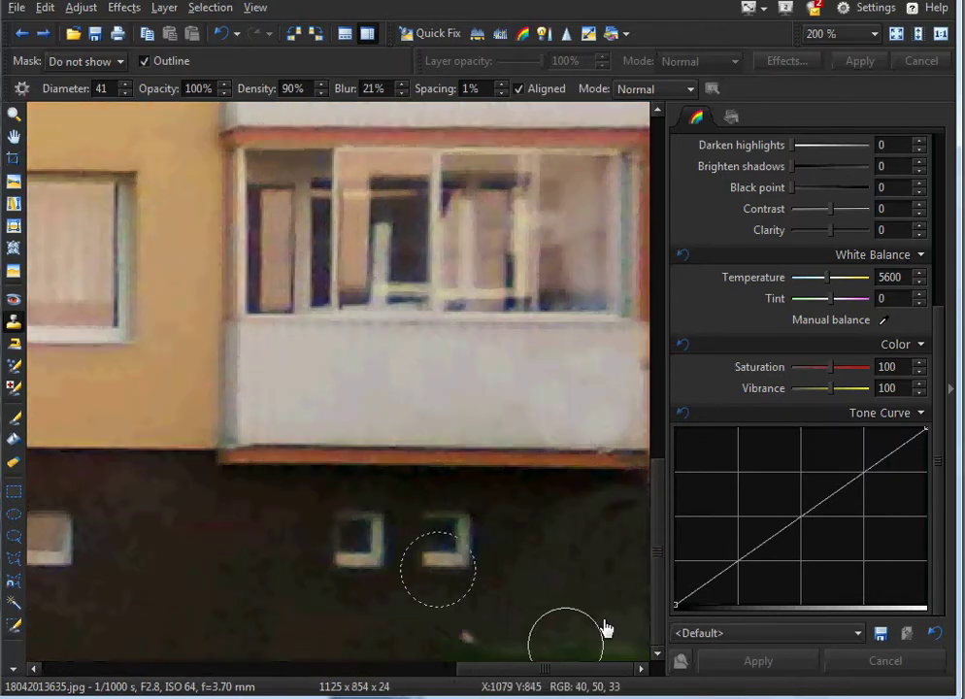
pyautogui.moveTo(488, 648); pyautogui.dragTo(588, 656)
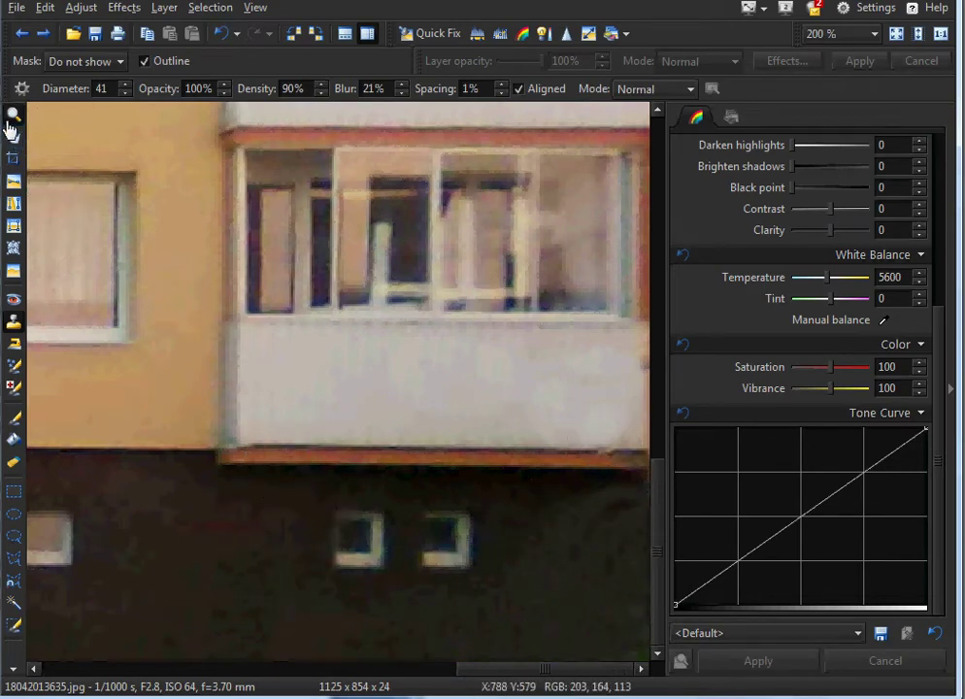
pyautogui.click(11, 133)
pyautogui.scroll(-3, 246, 308)
pyautogui.scroll(-1, 254, 322)
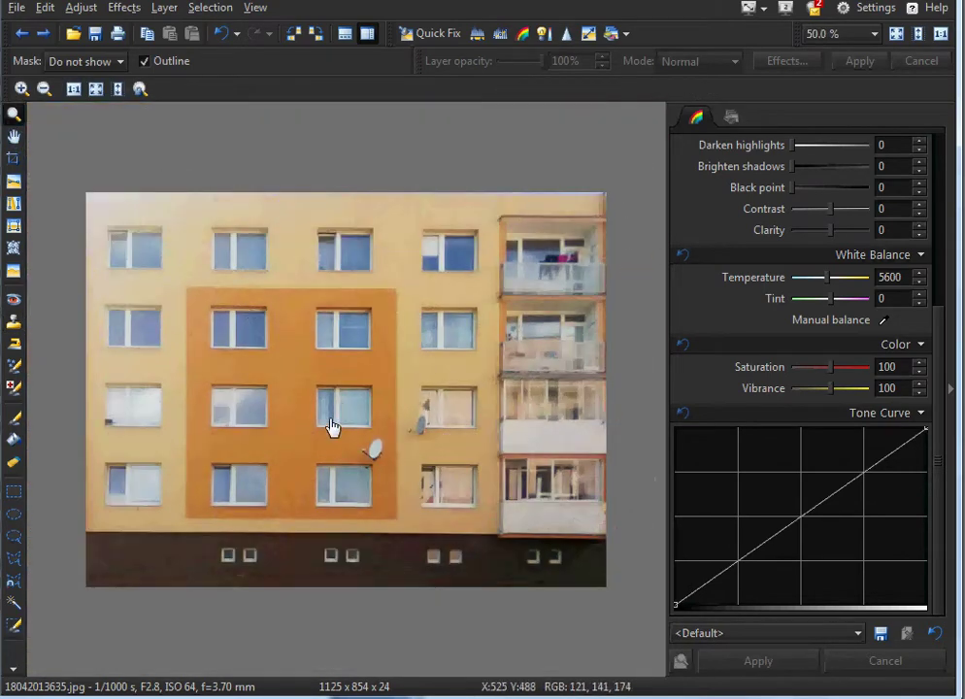
# - Trim a thin strip off the top to 1125 x 844 and save the photo under a new name
pyautogui.click(14, 160)
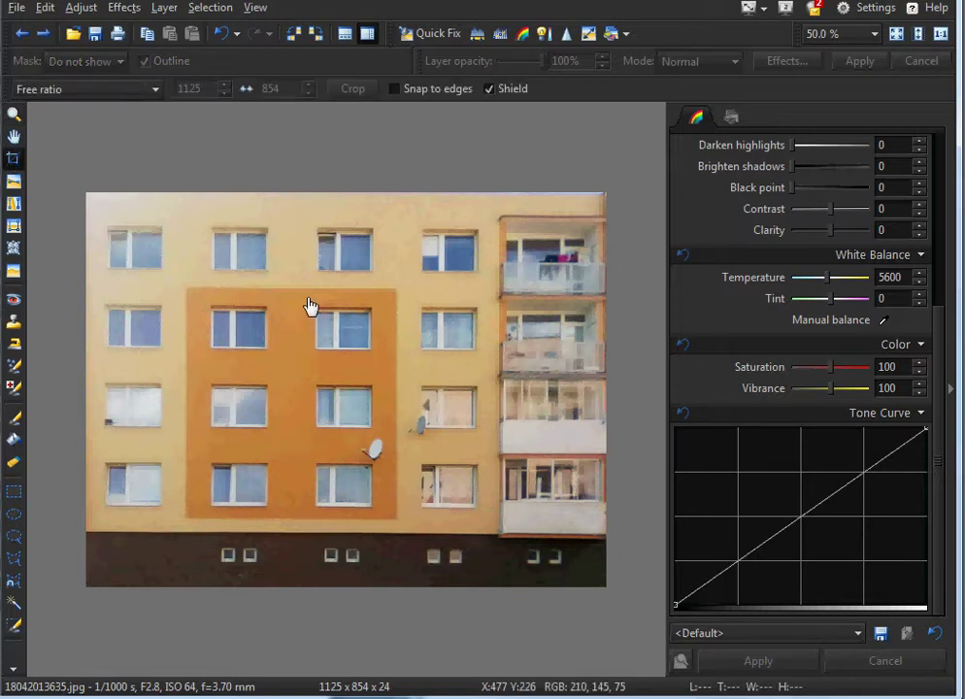
pyautogui.moveTo(347, 201); pyautogui.dragTo(342, 206)
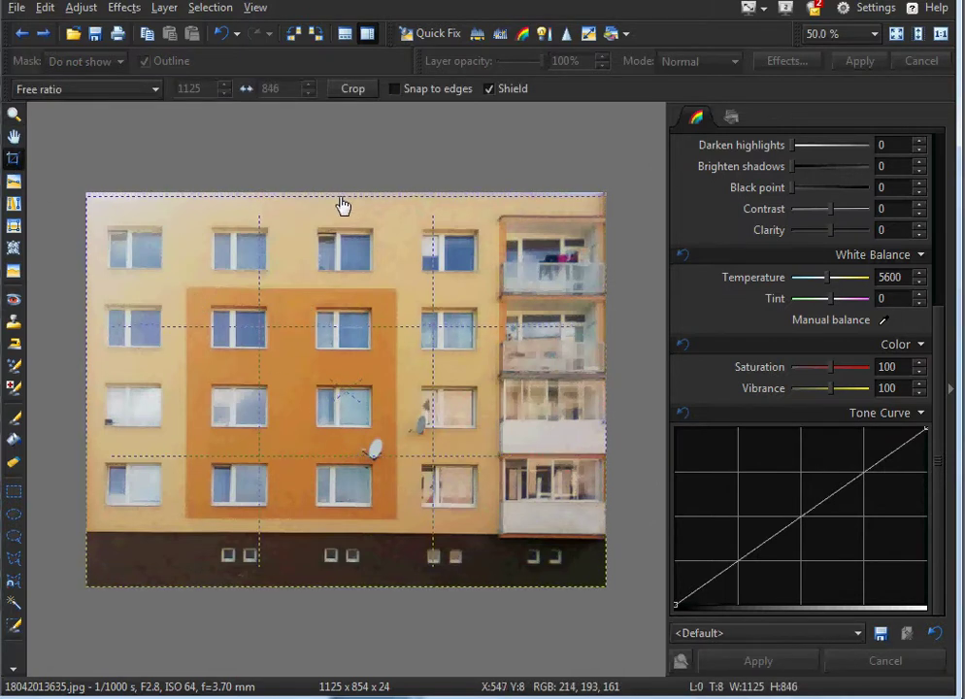
pyautogui.click(352, 89)
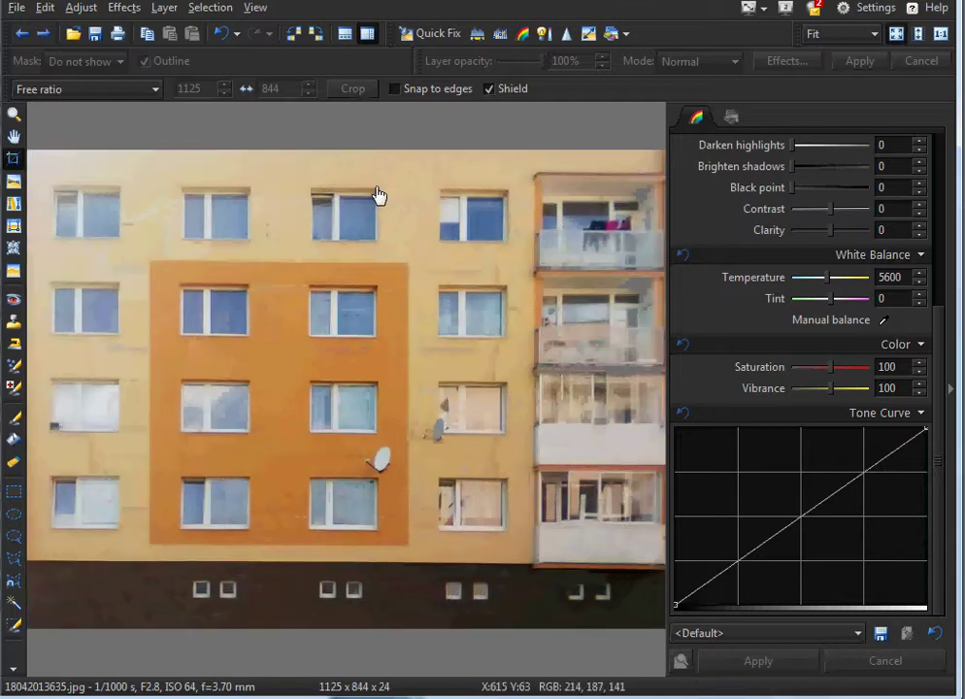
pyautogui.click(16, 7)
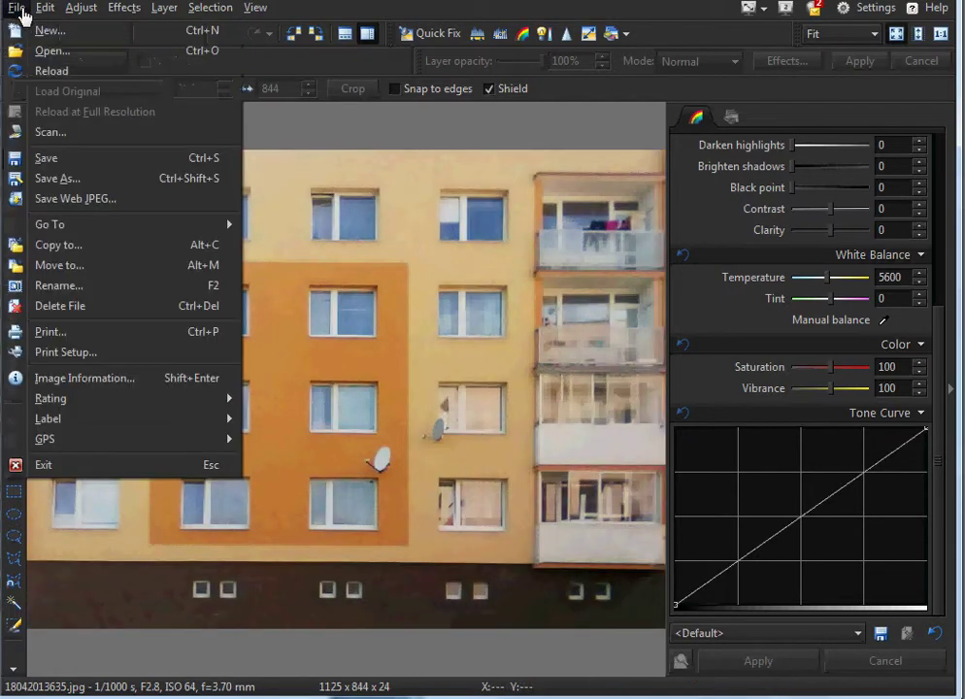
pyautogui.click(86, 183)
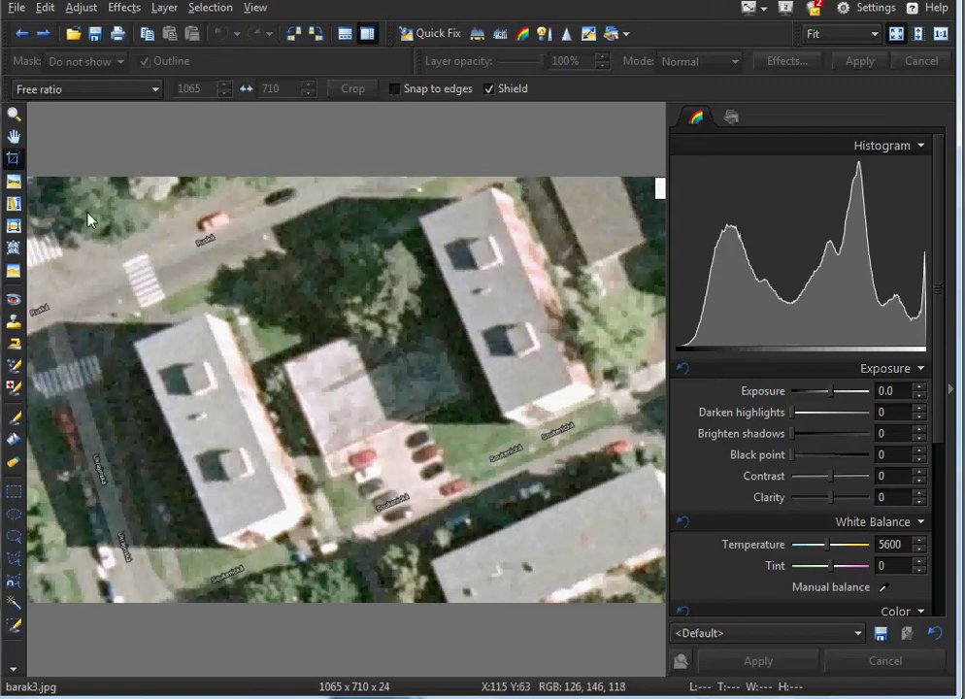
# - Place the perspective correction corners on the left building's four roof corners
pyautogui.click(16, 226)
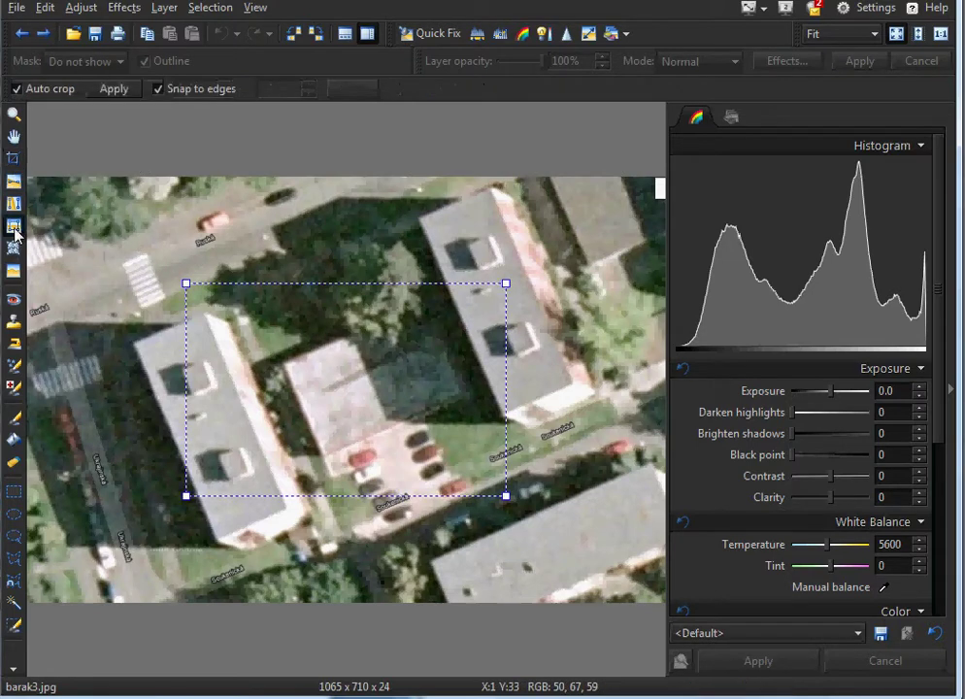
pyautogui.moveTo(188, 293); pyautogui.dragTo(134, 342)
pyautogui.moveTo(187, 500); pyautogui.dragTo(218, 535)
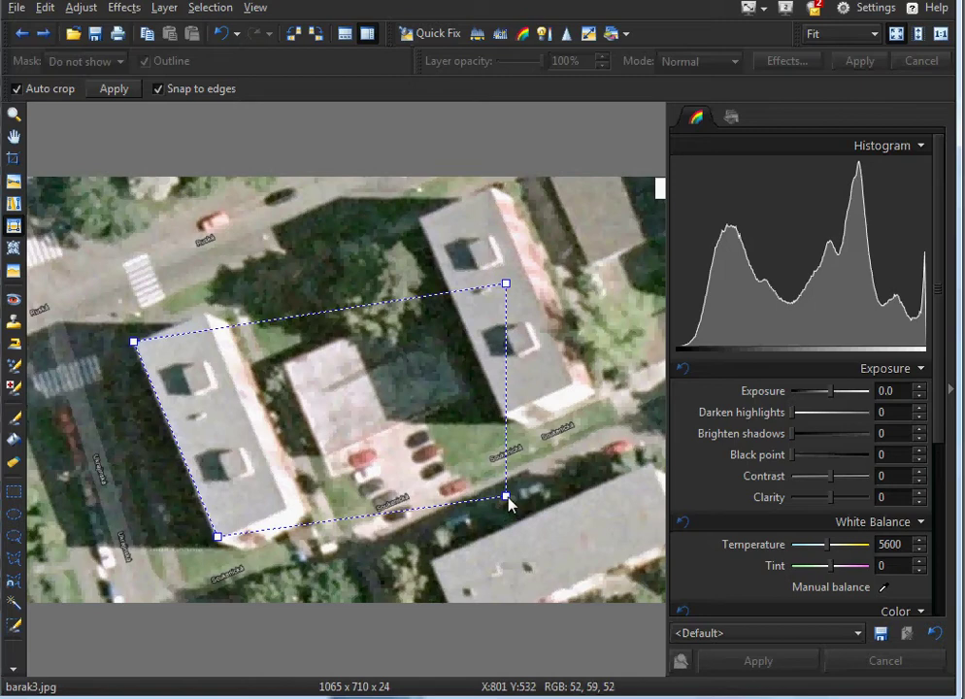
pyautogui.moveTo(507, 497); pyautogui.dragTo(287, 507)
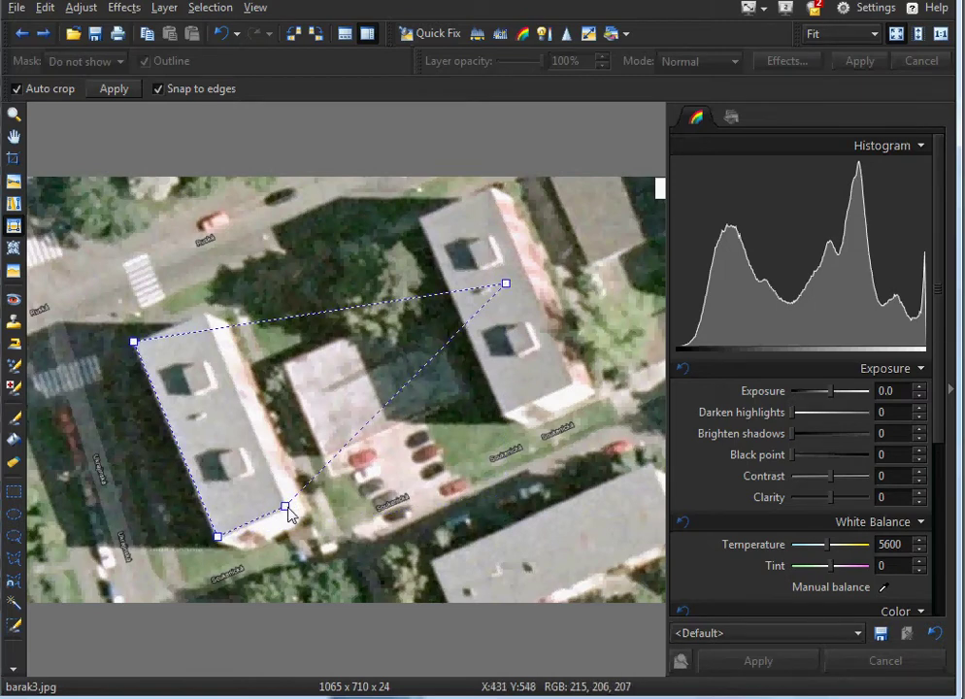
pyautogui.moveTo(498, 287); pyautogui.dragTo(495, 285)
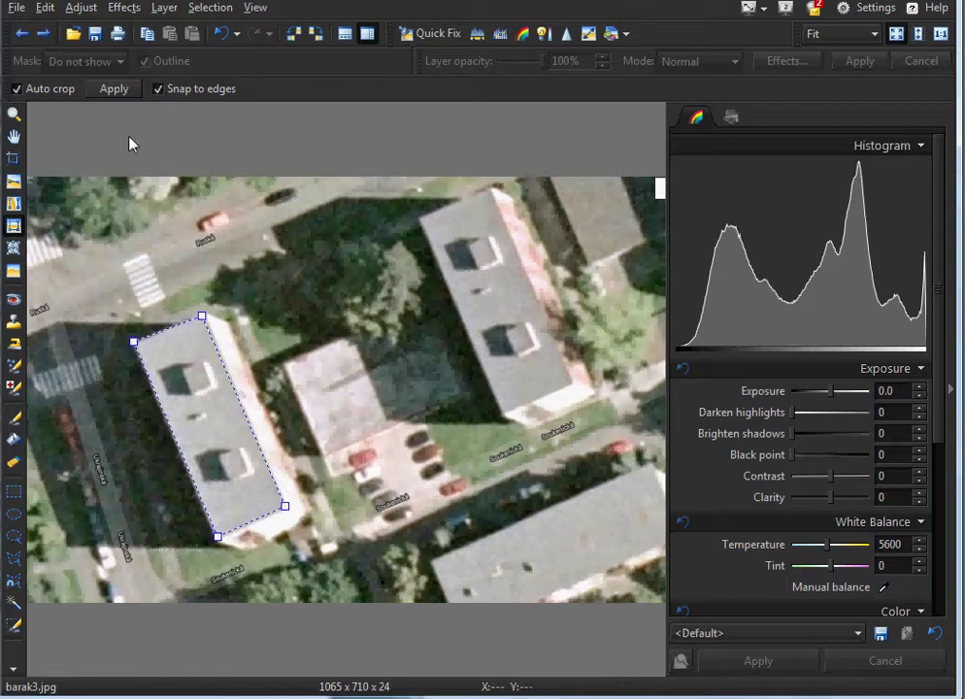
# - Apply the correction to get 961×417, then rotate a quarter turn to 417×961
pyautogui.click(121, 95)
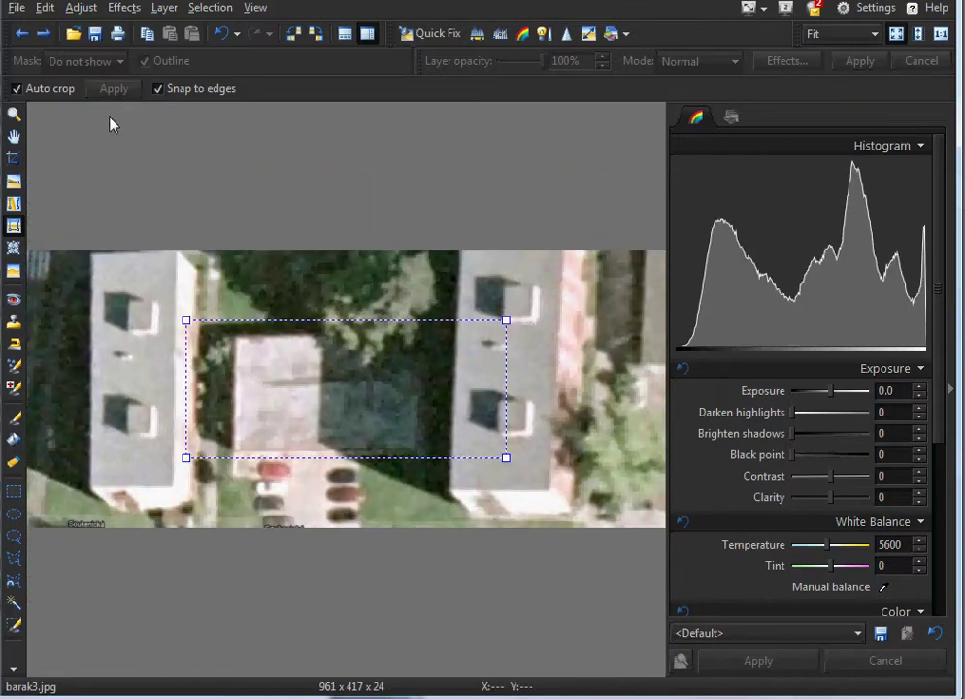
pyautogui.click(315, 34)
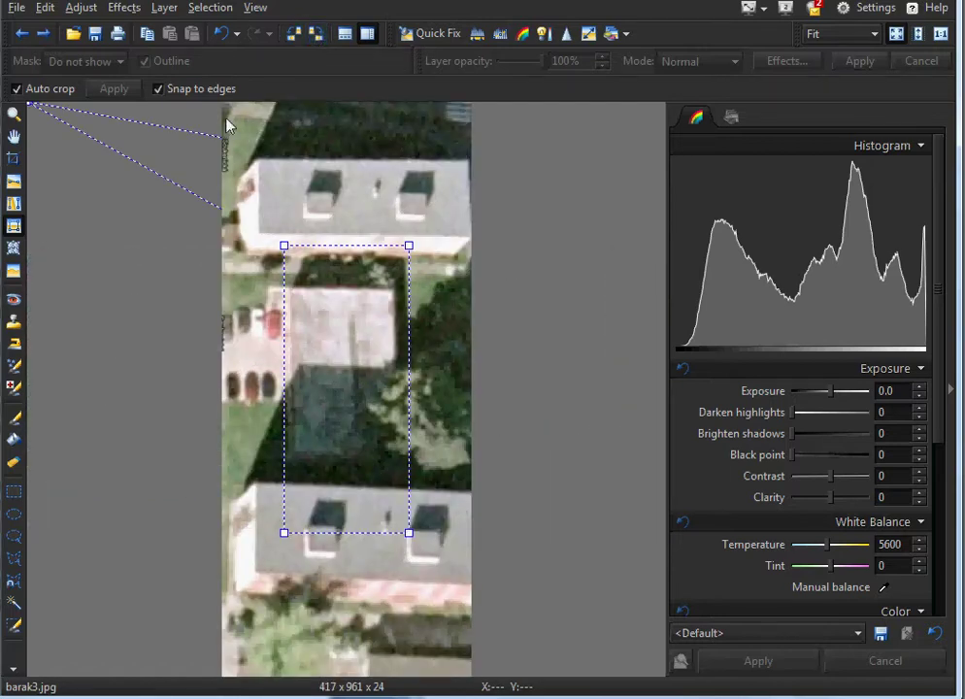
pyautogui.click(14, 159)
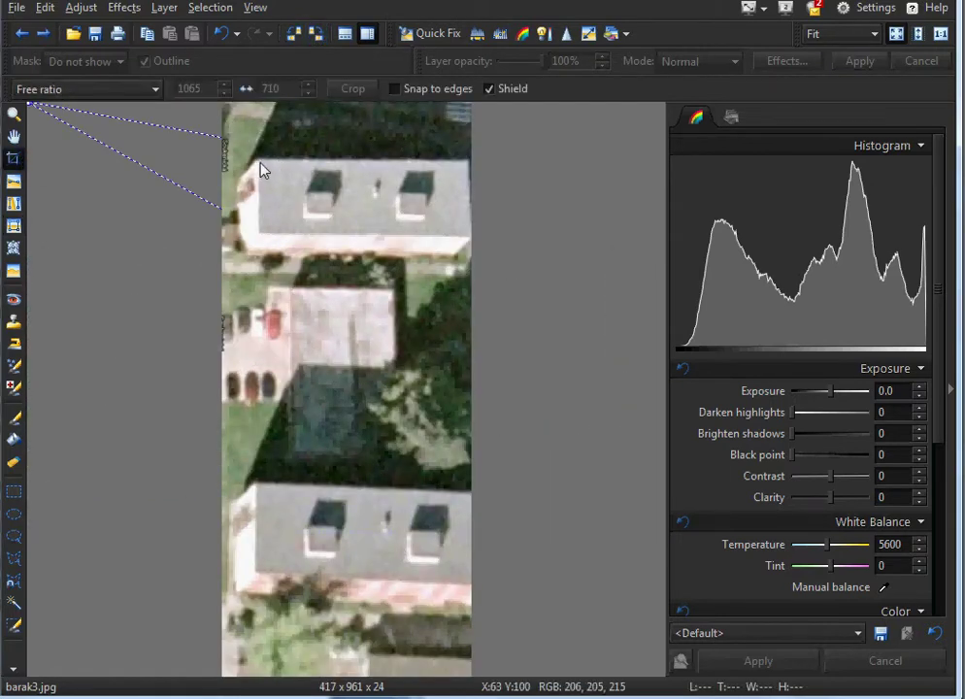
# - Crop barak3.jpg to a 346×119 roof section and lift the tone curve to brighten it
pyautogui.moveTo(260, 163); pyautogui.dragTo(467, 234)
pyautogui.click(361, 89)
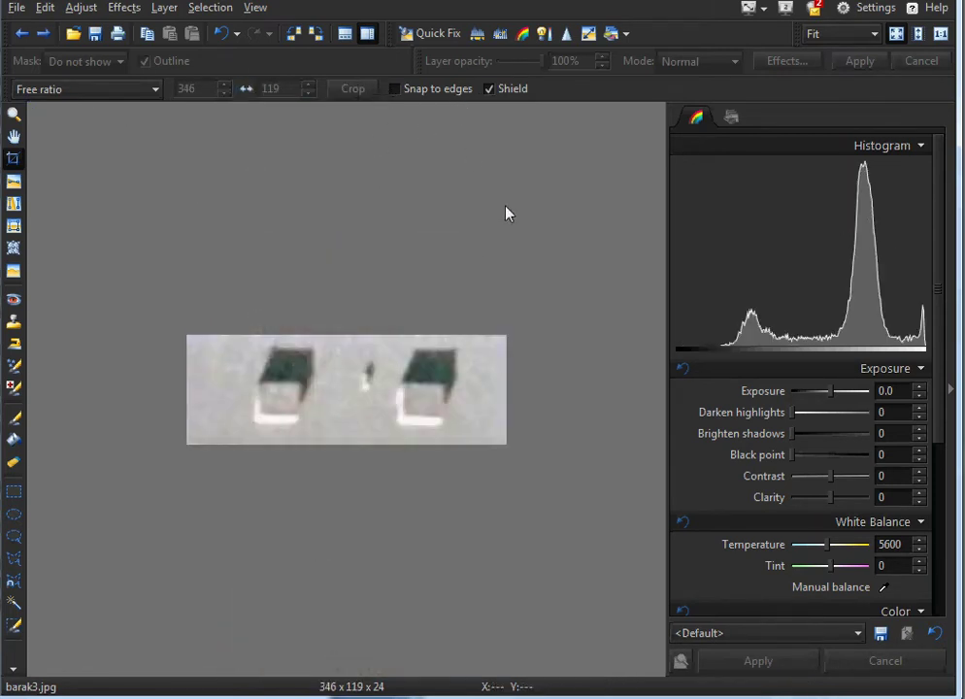
pyautogui.scroll(-5, 947, 572)
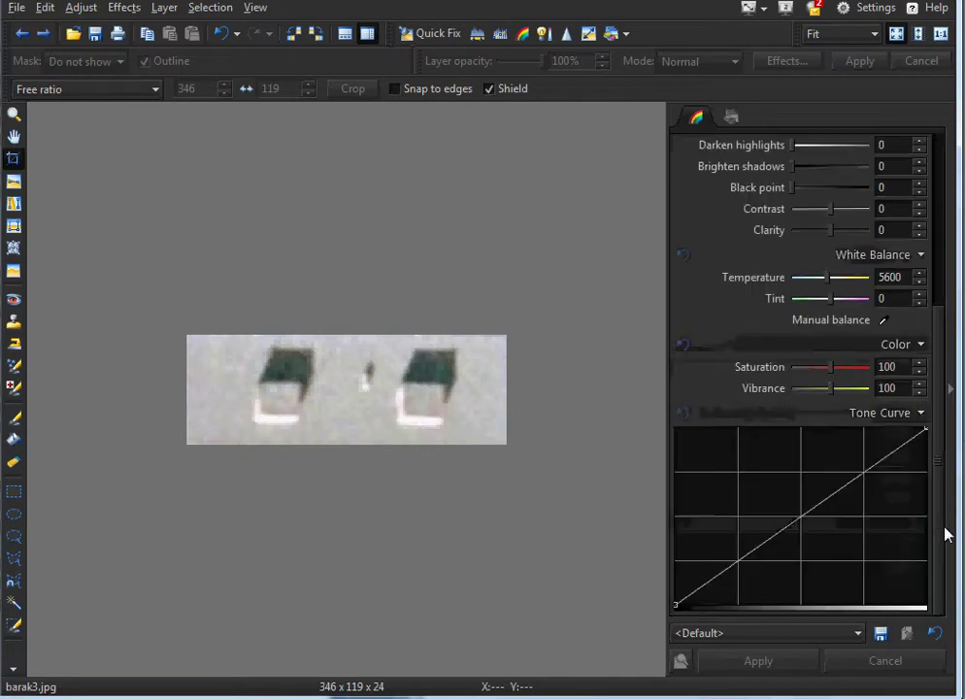
pyautogui.moveTo(797, 517)
pyautogui.mouseDown()
pyautogui.moveTo(767, 505)
pyautogui.moveTo(833, 494)
pyautogui.mouseUp()
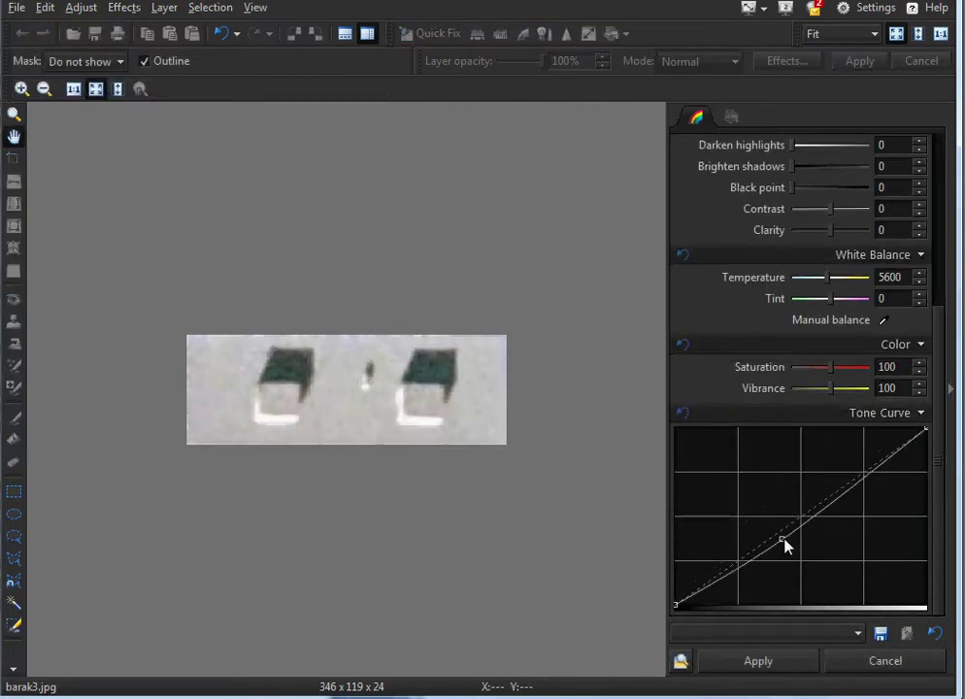
pyautogui.click(758, 661)
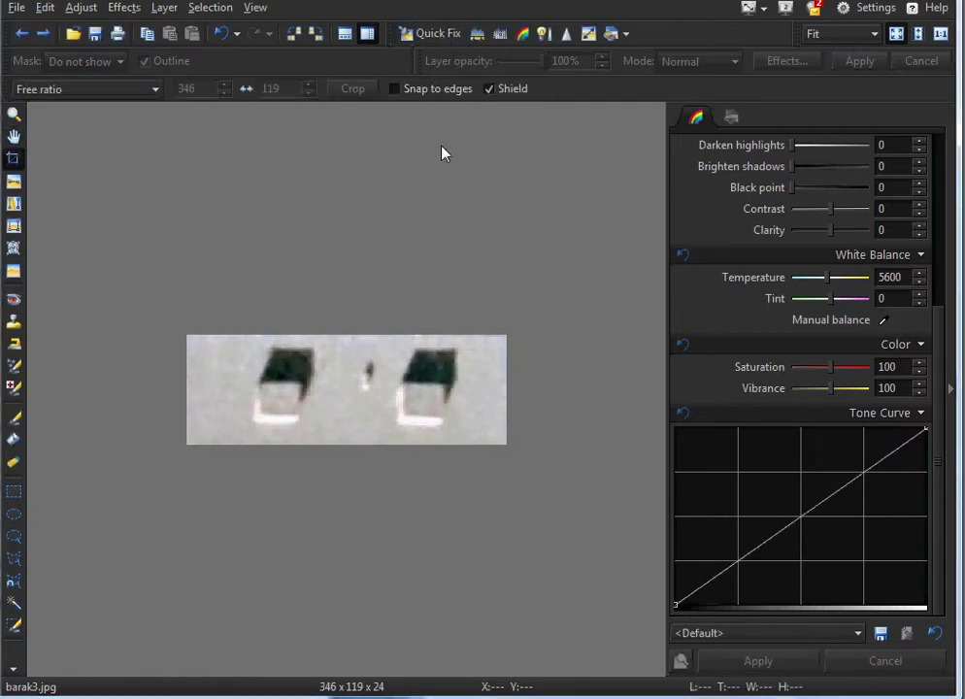
pyautogui.click(16, 7)
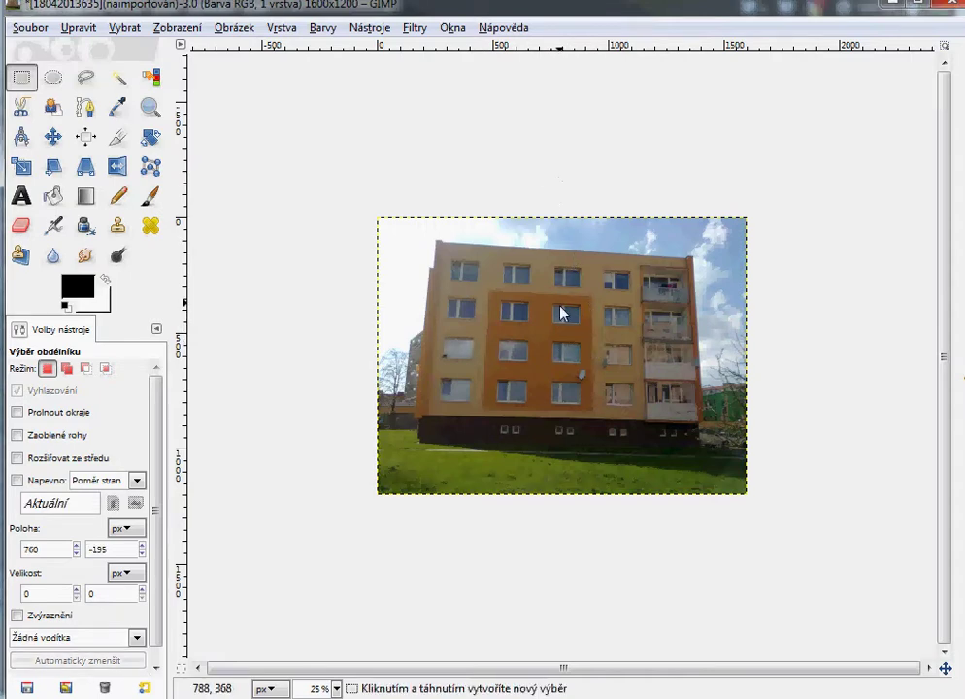
# - Start a Corrective-direction perspective transform on the apartment building photo
pyautogui.scroll(3, 561, 315)
pyautogui.scroll(-2, 568, 330)
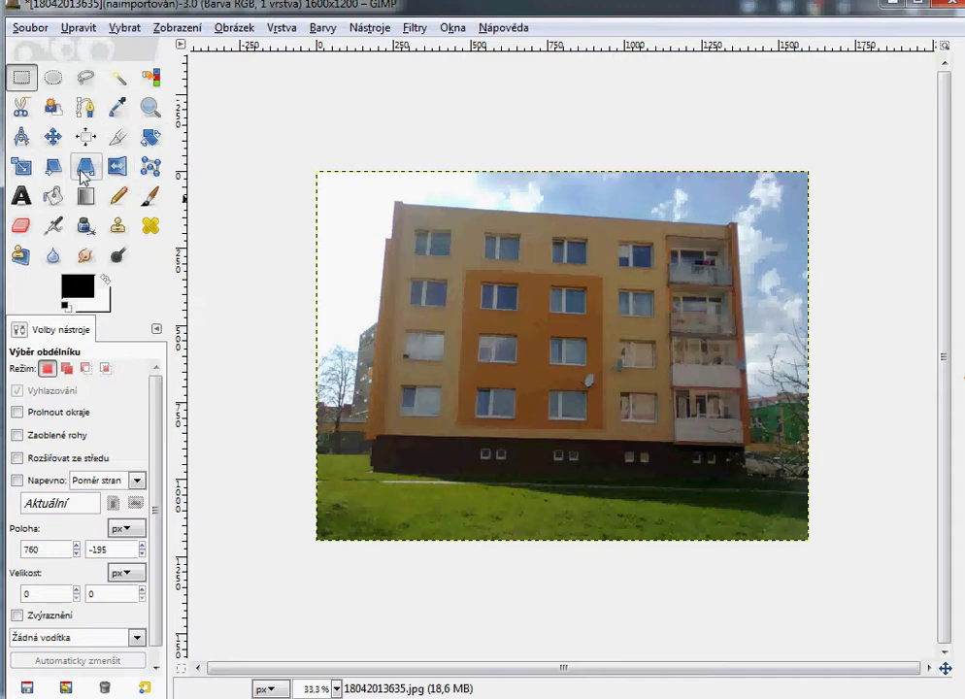
pyautogui.click(85, 169)
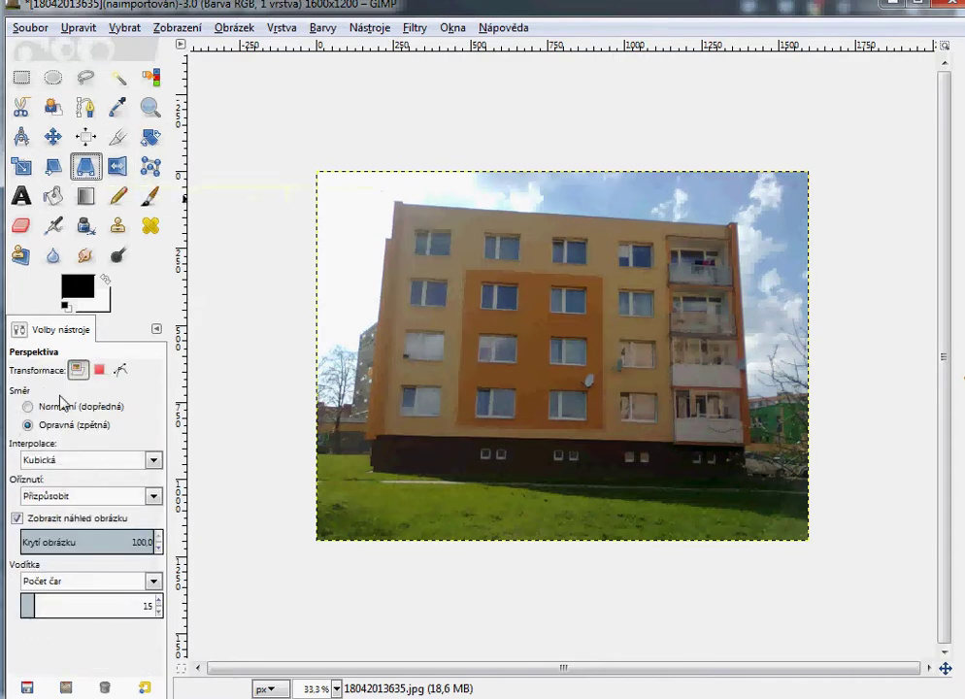
pyautogui.click(51, 426)
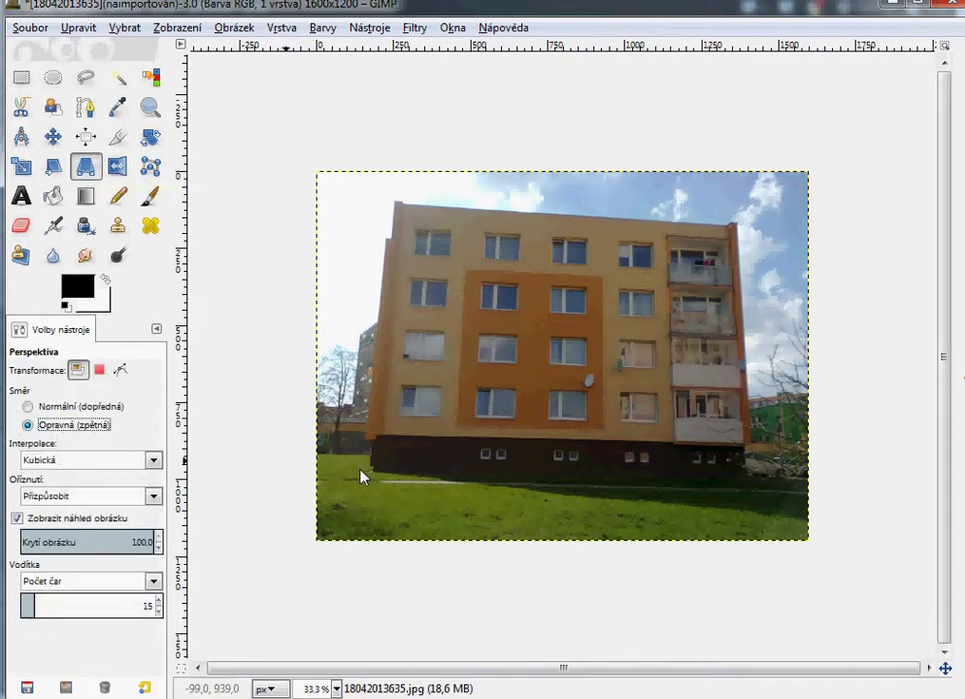
pyautogui.click(416, 456)
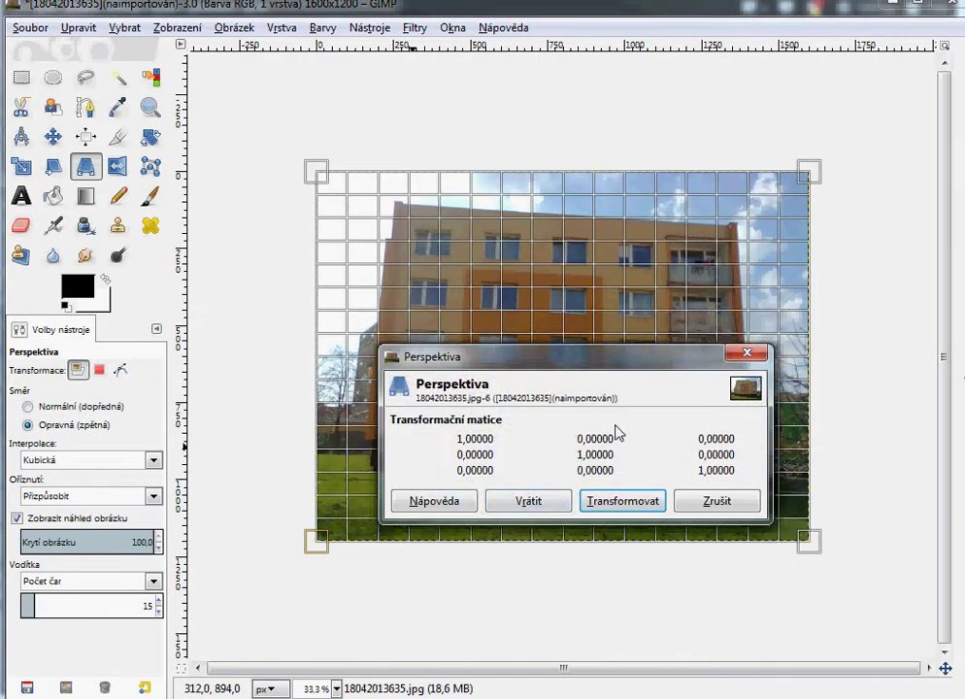
pyautogui.moveTo(579, 363); pyautogui.dragTo(570, 571)
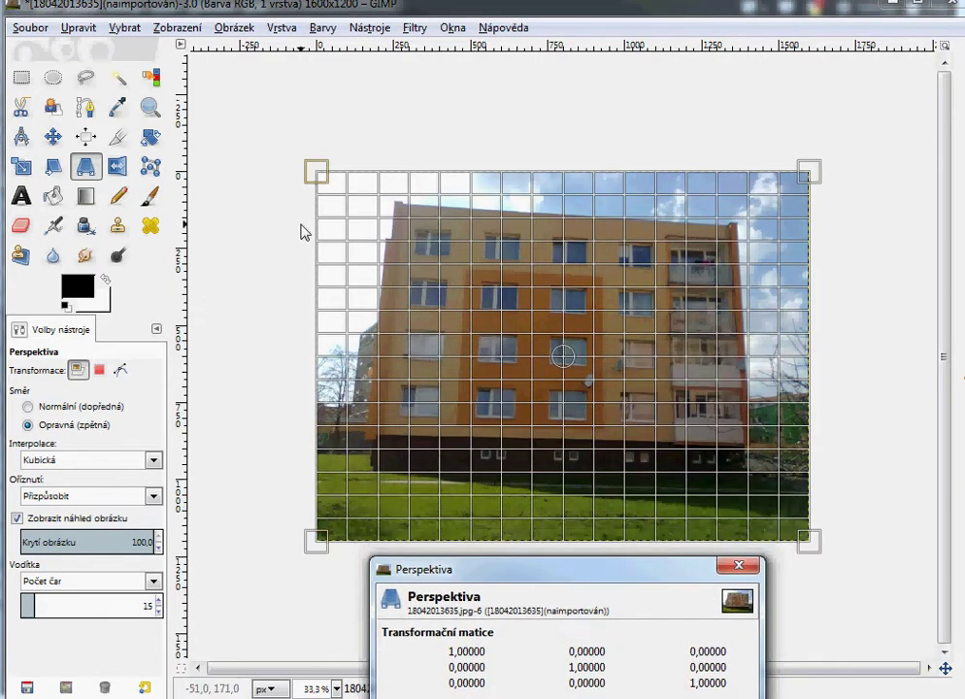
# - Pin the four perspective handles to the building's corners and apply the transform
pyautogui.moveTo(331, 180); pyautogui.dragTo(399, 212)
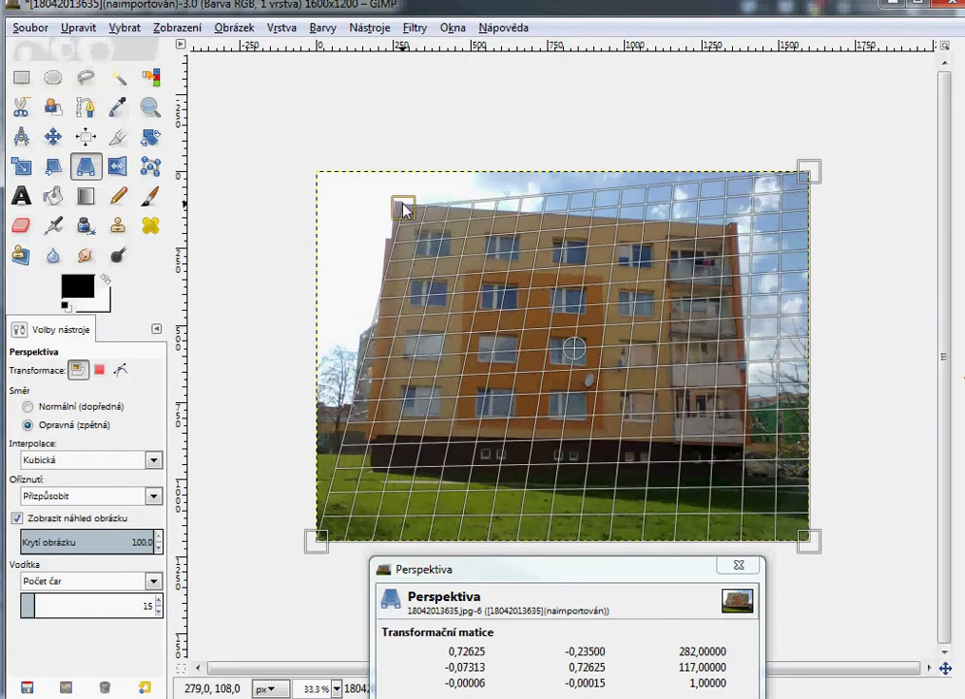
pyautogui.moveTo(314, 541); pyautogui.dragTo(373, 490)
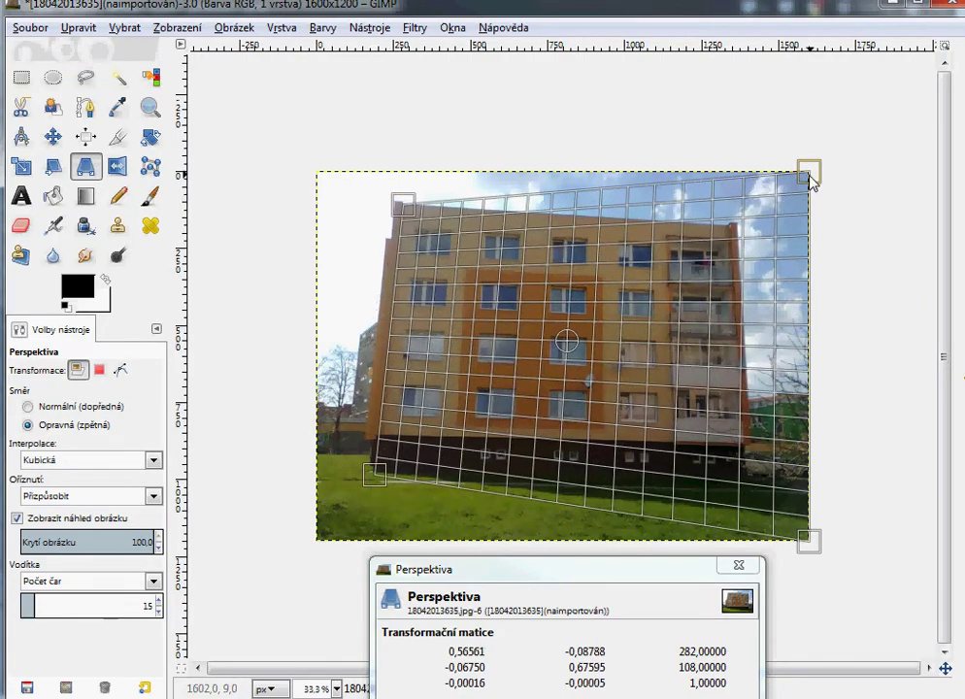
pyautogui.moveTo(810, 176); pyautogui.dragTo(730, 235)
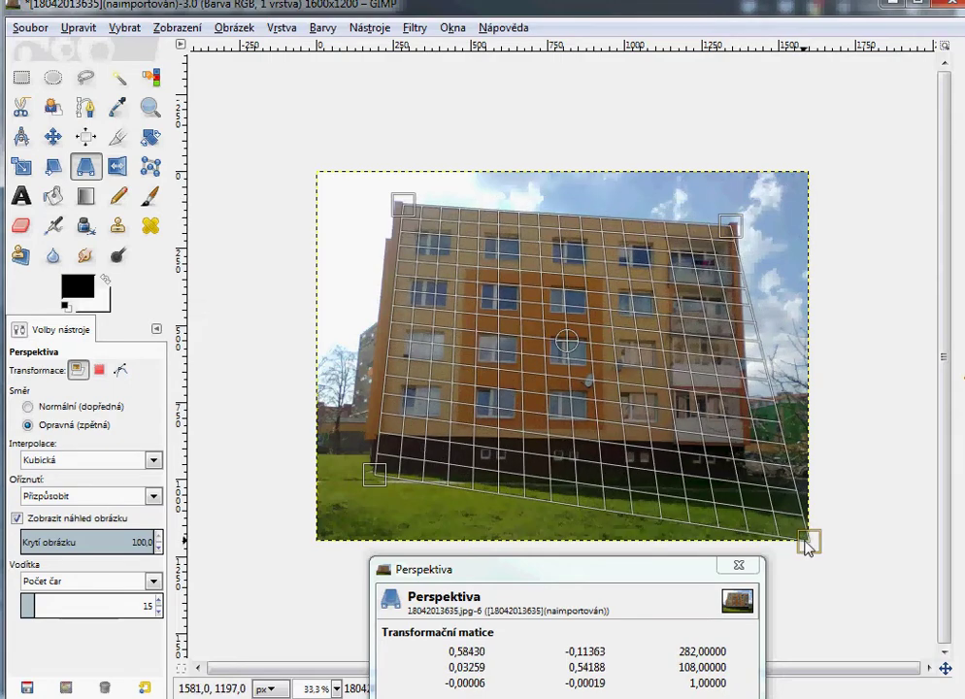
pyautogui.moveTo(807, 541)
pyautogui.mouseDown()
pyautogui.moveTo(773, 490)
pyautogui.moveTo(748, 491)
pyautogui.mouseUp()
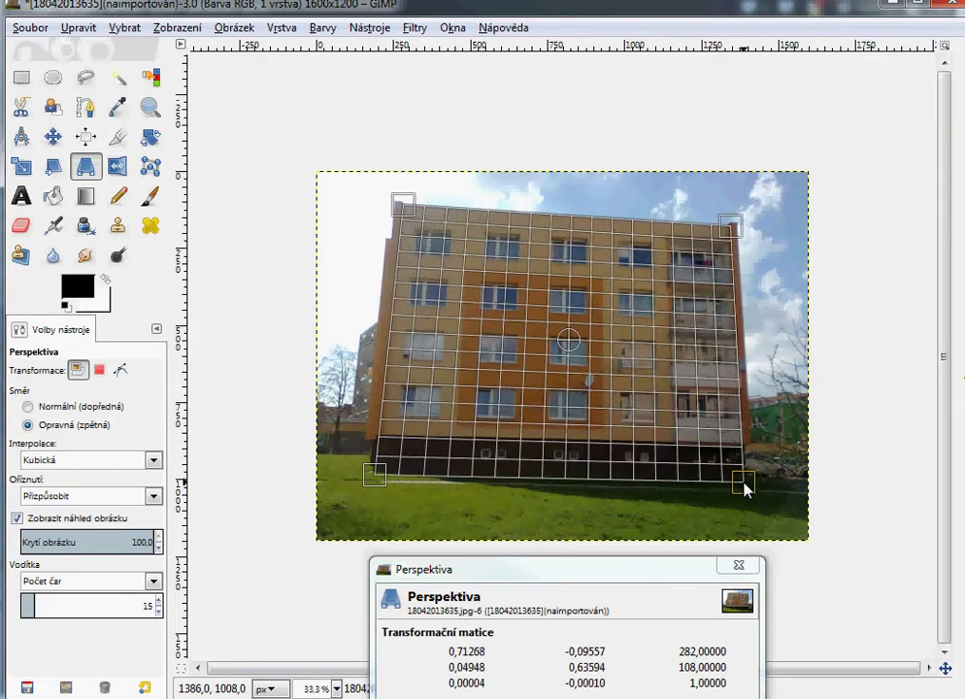
pyautogui.moveTo(677, 565); pyautogui.dragTo(688, 491)
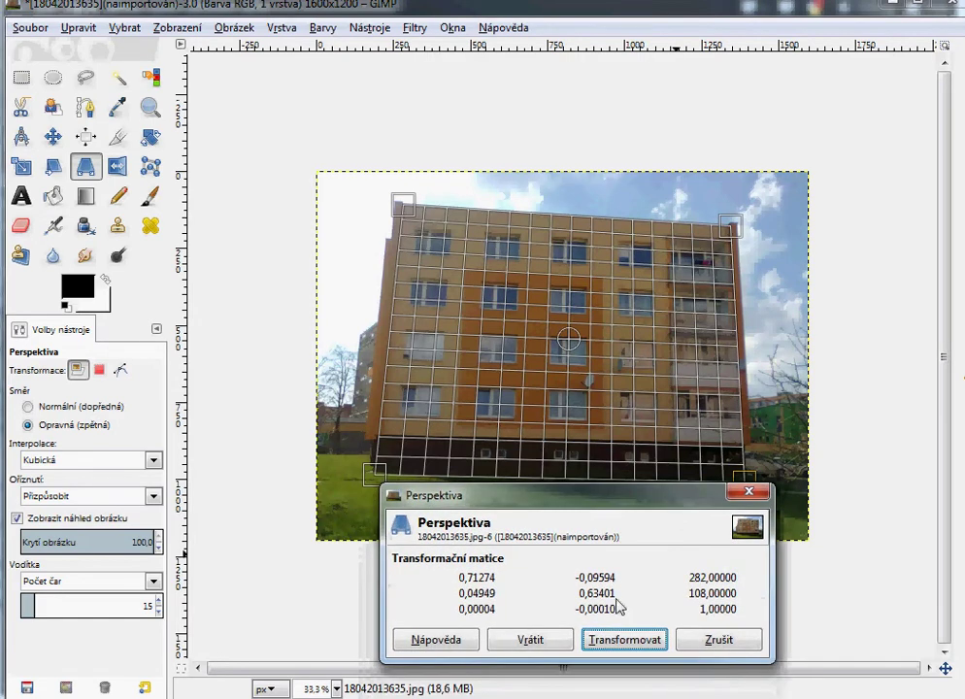
pyautogui.click(626, 641)
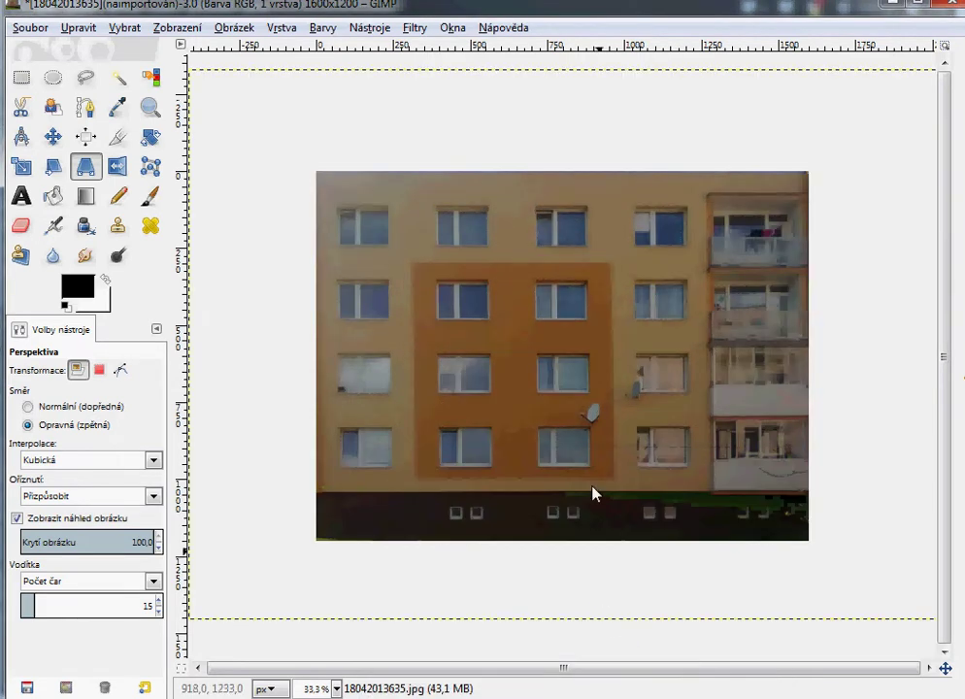
# - Lift the Křivky (Curves) luminance curve up-left to lighten the facade colours
pyautogui.click(324, 28)
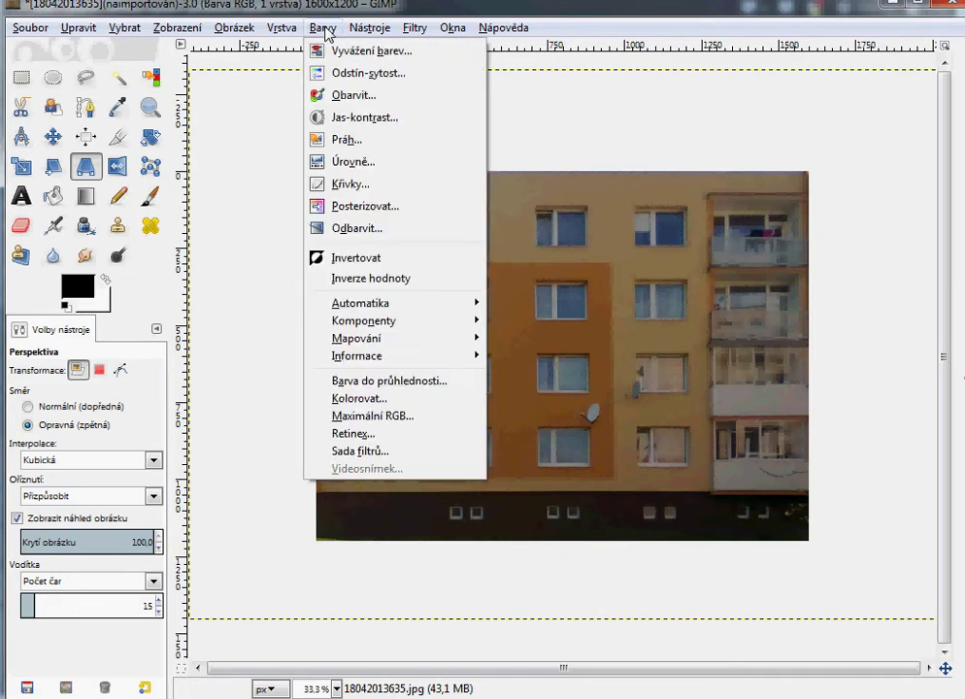
pyautogui.click(355, 187)
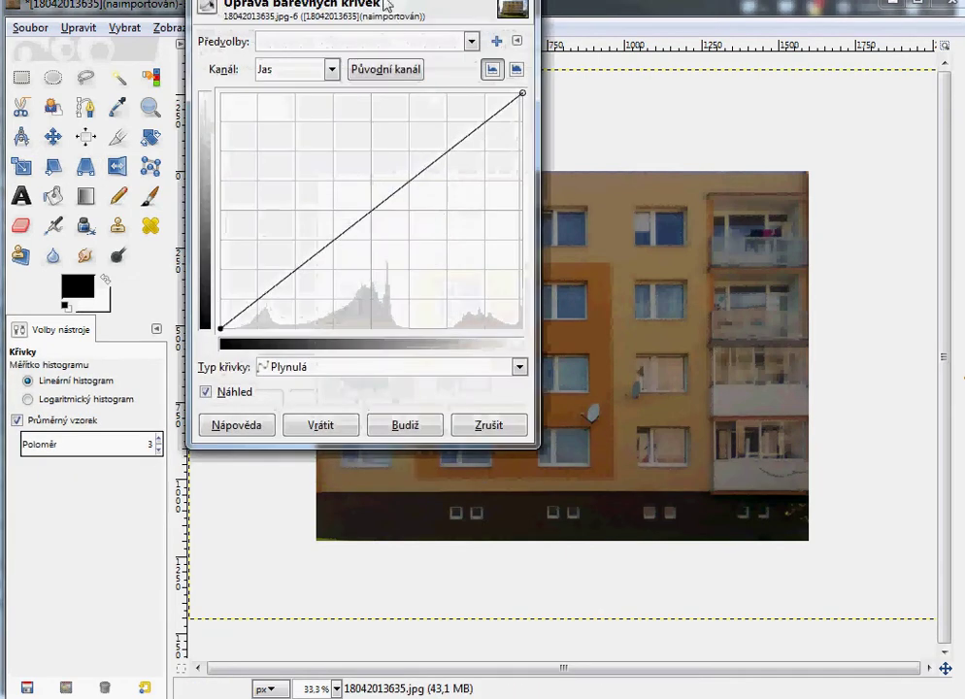
pyautogui.moveTo(260, 415)
pyautogui.mouseDown()
pyautogui.moveTo(254, 327)
pyautogui.moveTo(267, 322)
pyautogui.mouseUp()
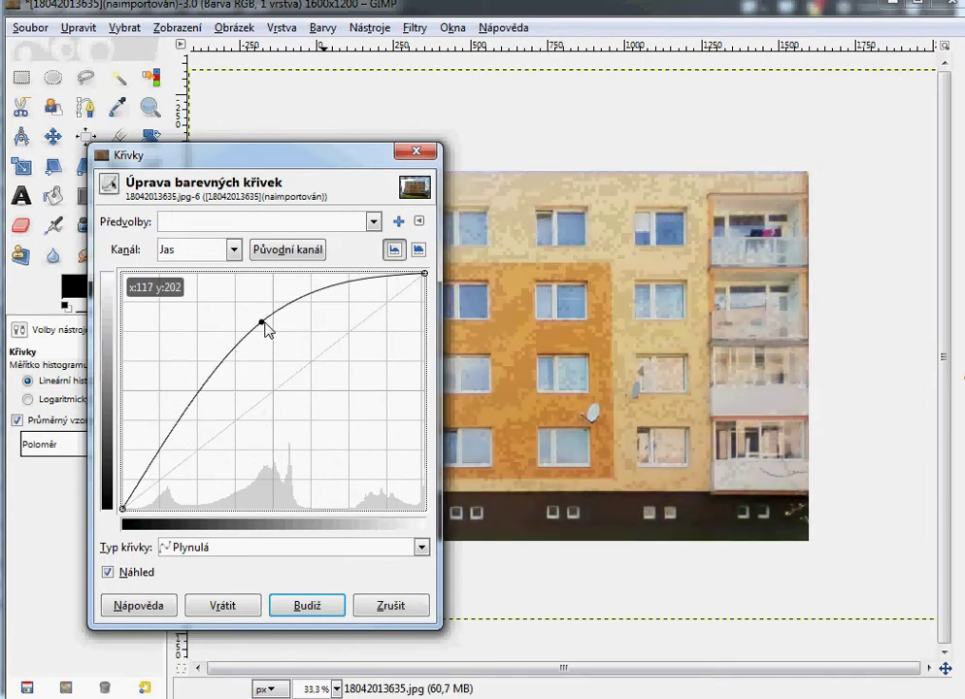
pyautogui.click(297, 608)
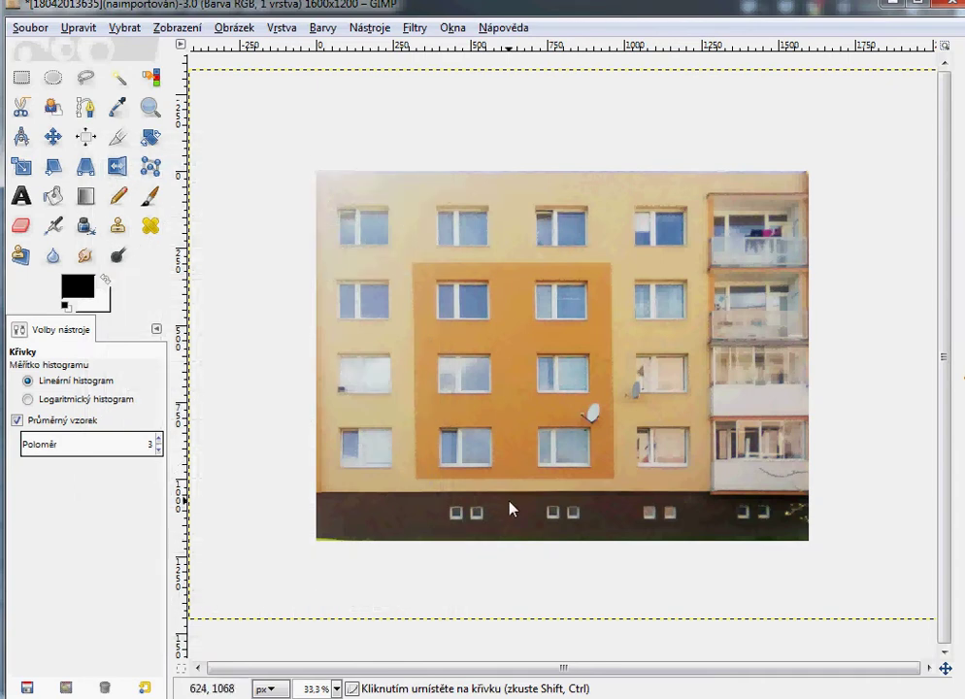
pyautogui.click(151, 107)
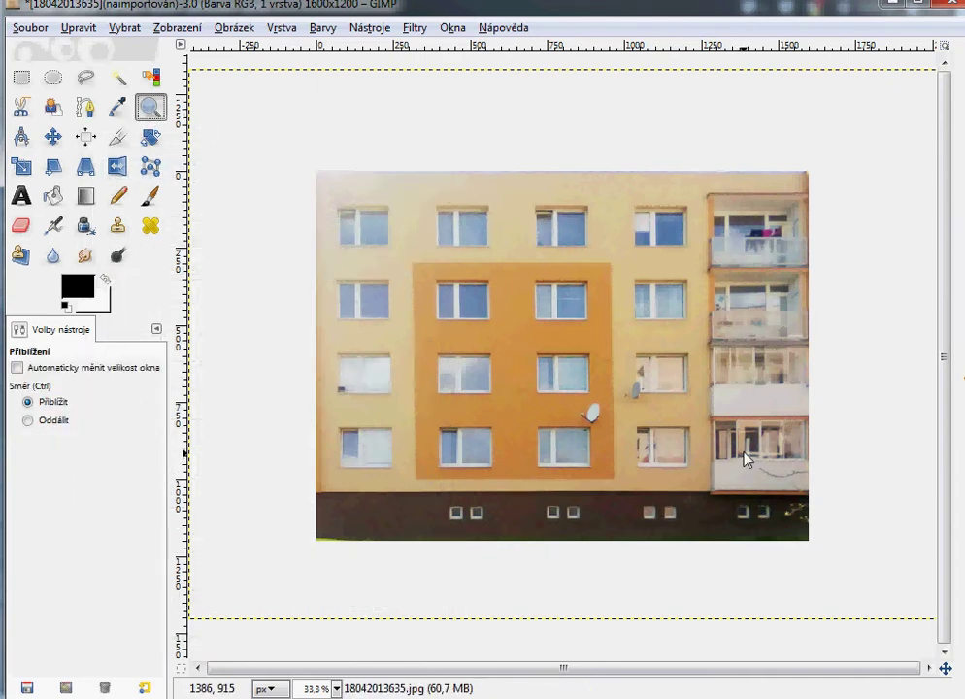
# - Clone clean wall texture over the long and diagonal cracks on the lowest balcony panel
pyautogui.moveTo(743, 449); pyautogui.dragTo(823, 532)
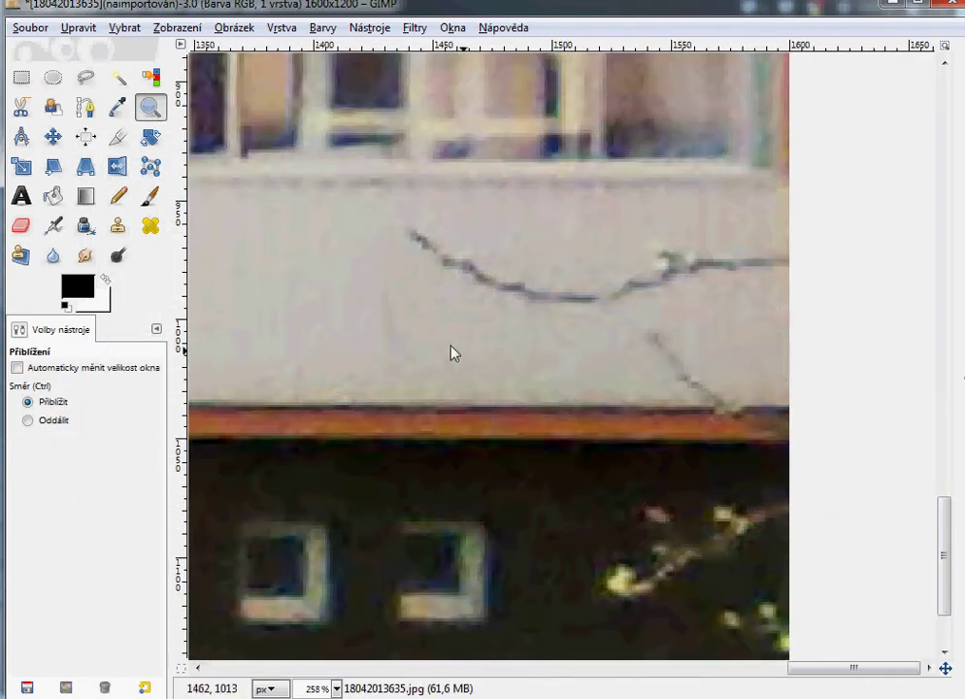
pyautogui.click(117, 225)
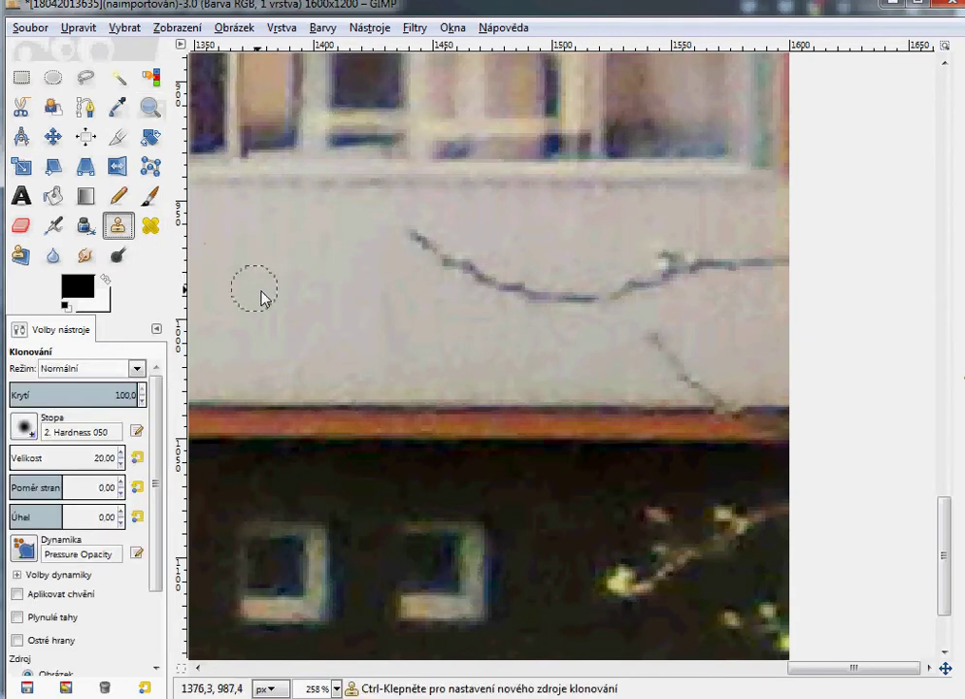
pyautogui.keyDown('ctrl'); pyautogui.click(313, 286); pyautogui.keyUp('ctrl')
pyautogui.moveTo(450, 276)
pyautogui.mouseDown()
pyautogui.moveTo(523, 302)
pyautogui.moveTo(633, 299)
pyautogui.moveTo(685, 258)
pyautogui.moveTo(771, 263)
pyautogui.moveTo(681, 266)
pyautogui.mouseUp()
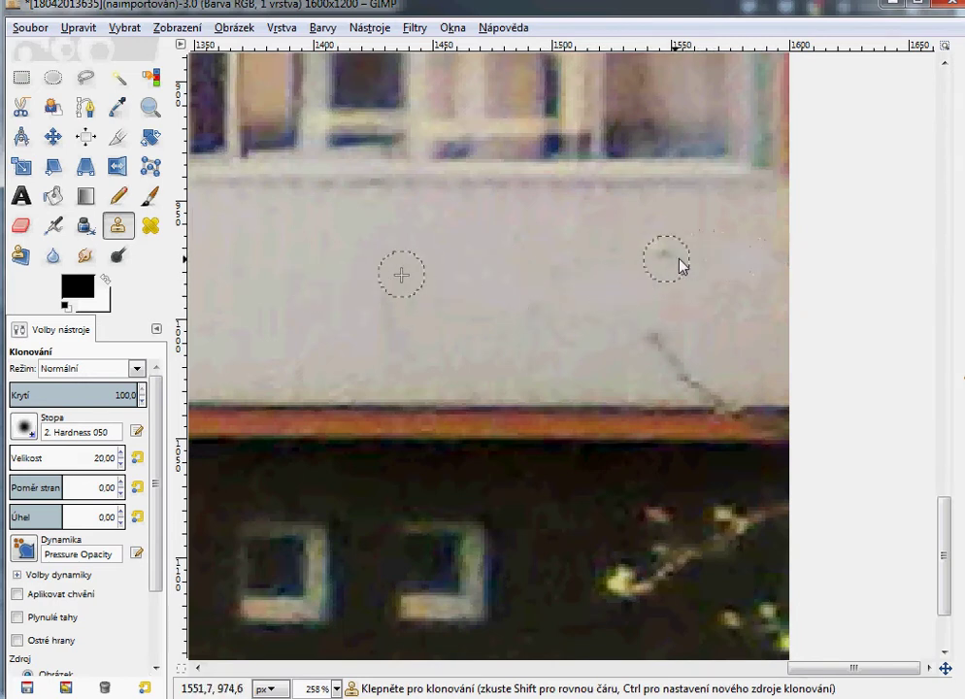
pyautogui.keyDown('ctrl'); pyautogui.click(568, 269); pyautogui.keyUp('ctrl')
pyautogui.moveTo(648, 335); pyautogui.dragTo(728, 408)
# - Clone dark foliage over the bright specks in the lower-right bushes
pyautogui.keyDown('ctrl'); pyautogui.click(549, 512); pyautogui.keyUp('ctrl')
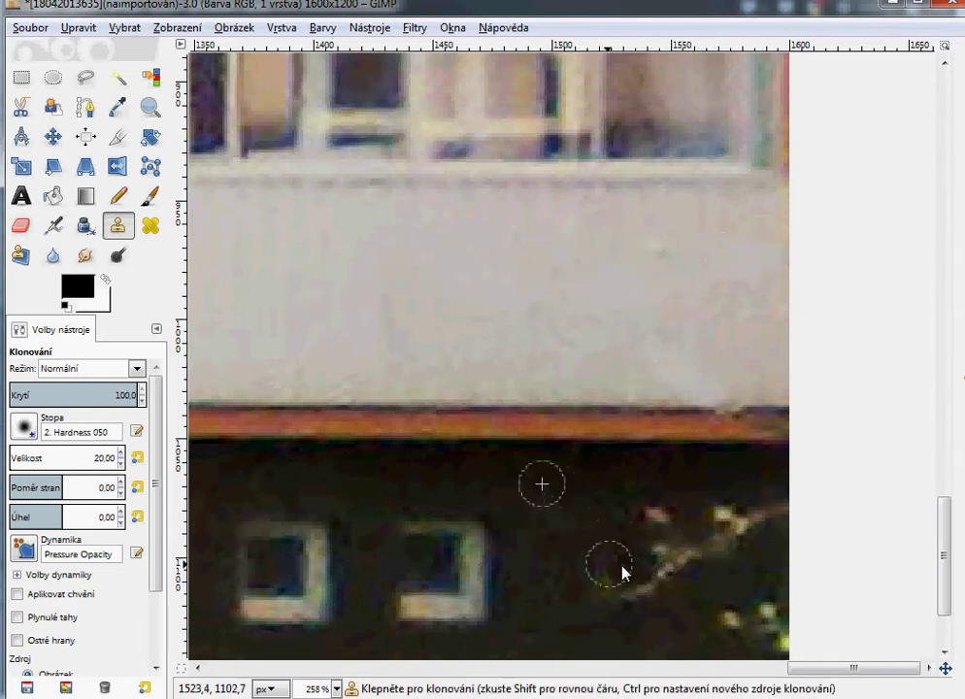
pyautogui.moveTo(622, 570); pyautogui.dragTo(583, 596)
pyautogui.keyDown('ctrl'); pyautogui.click(618, 582); pyautogui.keyUp('ctrl')
pyautogui.moveTo(672, 532); pyautogui.dragTo(682, 518)
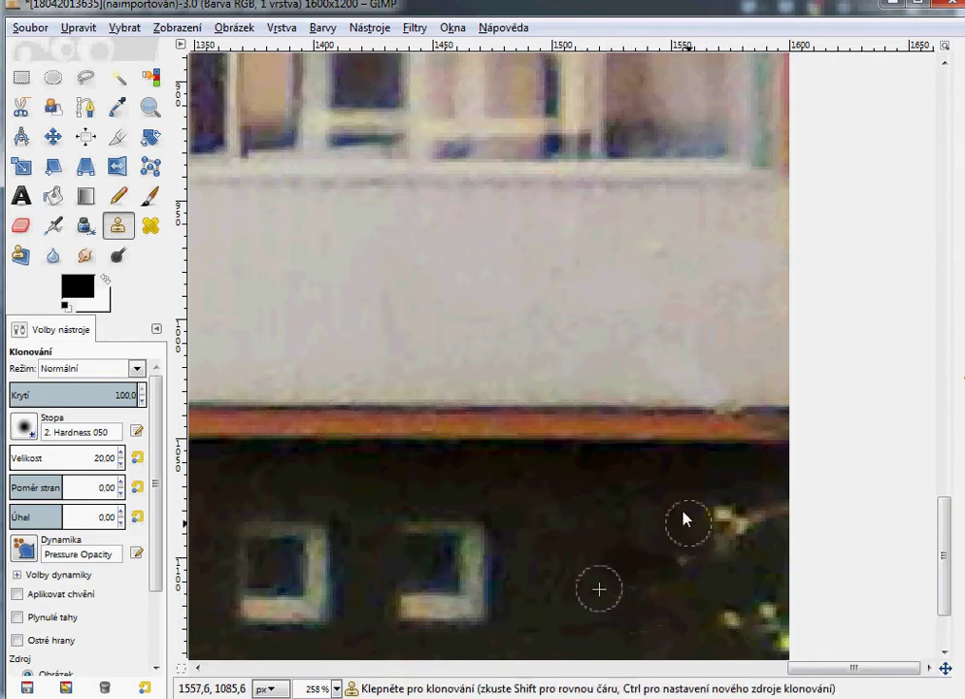
pyautogui.keyDown('ctrl'); pyautogui.click(660, 541); pyautogui.keyUp('ctrl')
pyautogui.moveTo(730, 617); pyautogui.dragTo(779, 639)
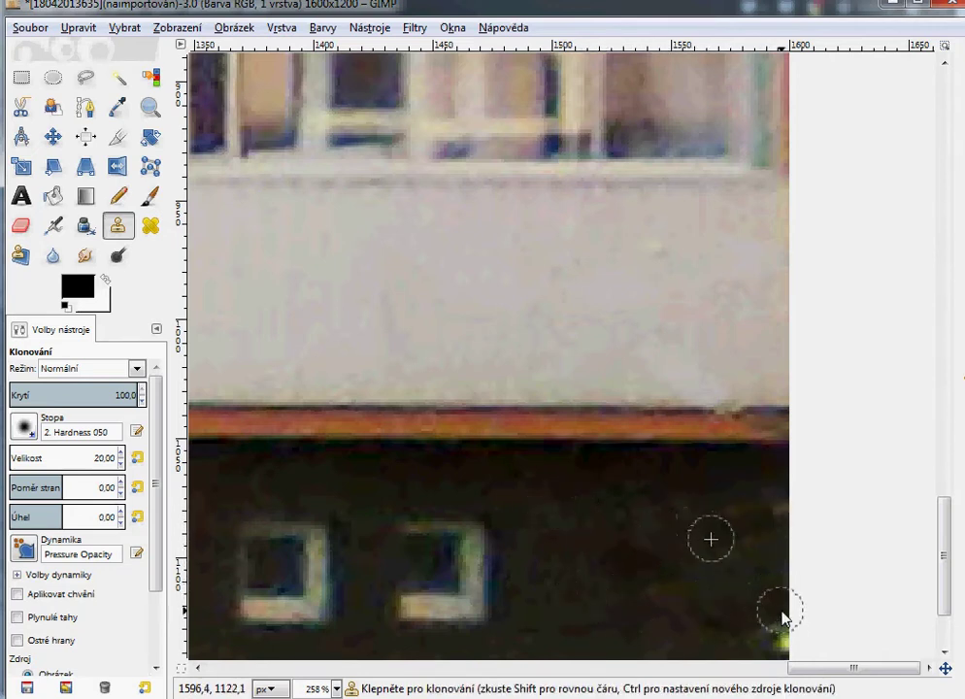
pyautogui.keyDown('ctrl'); pyautogui.scroll(-3, 462, 352); pyautogui.keyUp('ctrl')
pyautogui.keyDown('ctrl'); pyautogui.scroll(-2, 462, 352); pyautogui.keyUp('ctrl')
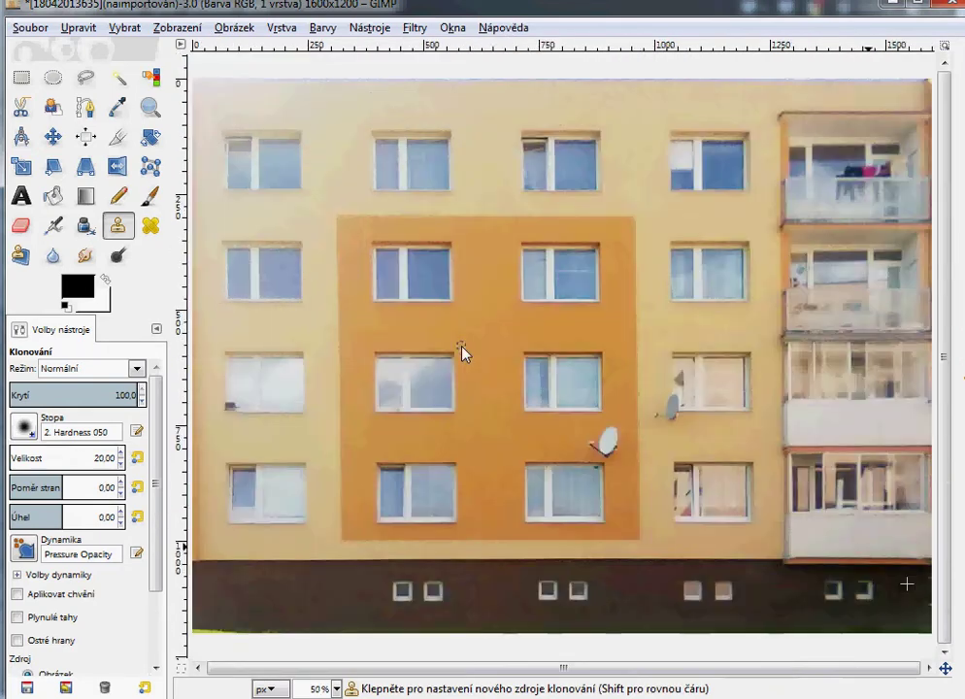
# - Open Save As, then cancel saving in GIMP's own format
pyautogui.click(37, 29)
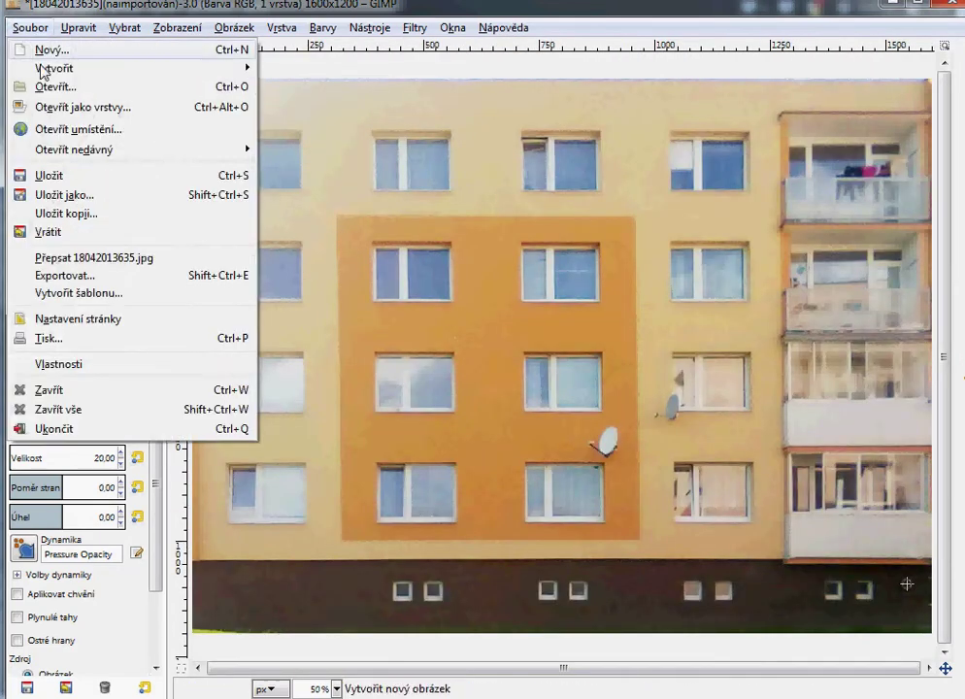
pyautogui.click(89, 201)
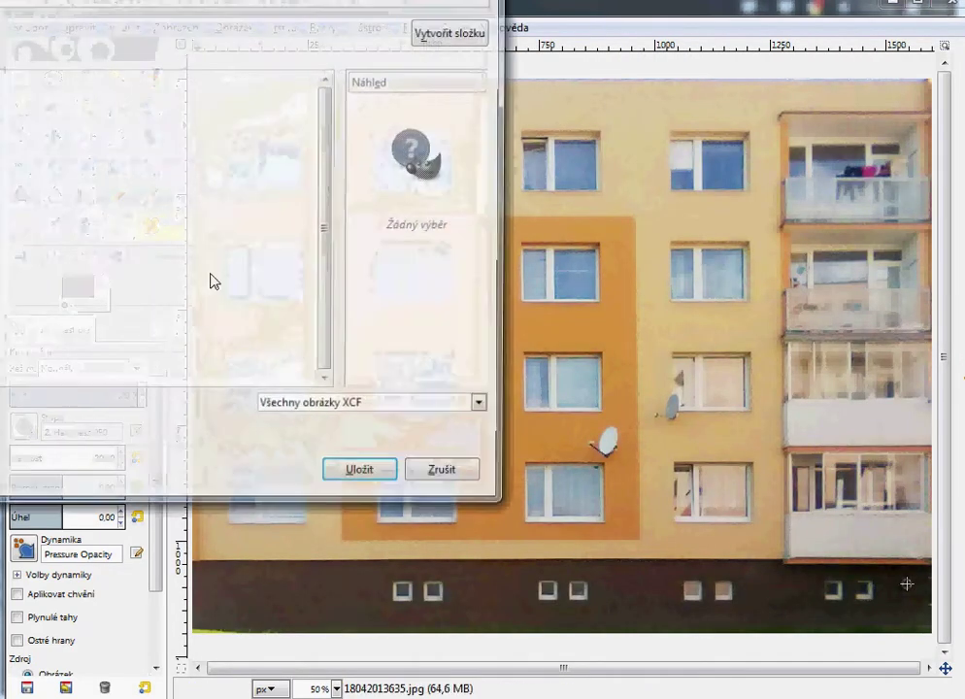
pyautogui.click(455, 480)
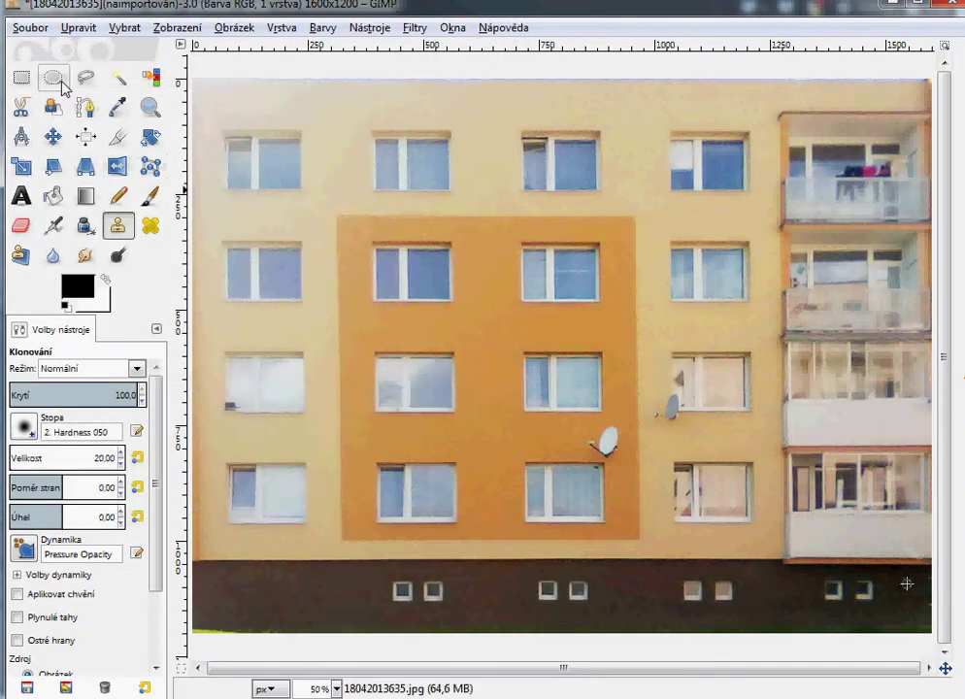
# - In Export Image, choose JPEG type and begin naming the file predekdomu in Cteni
pyautogui.click(37, 29)
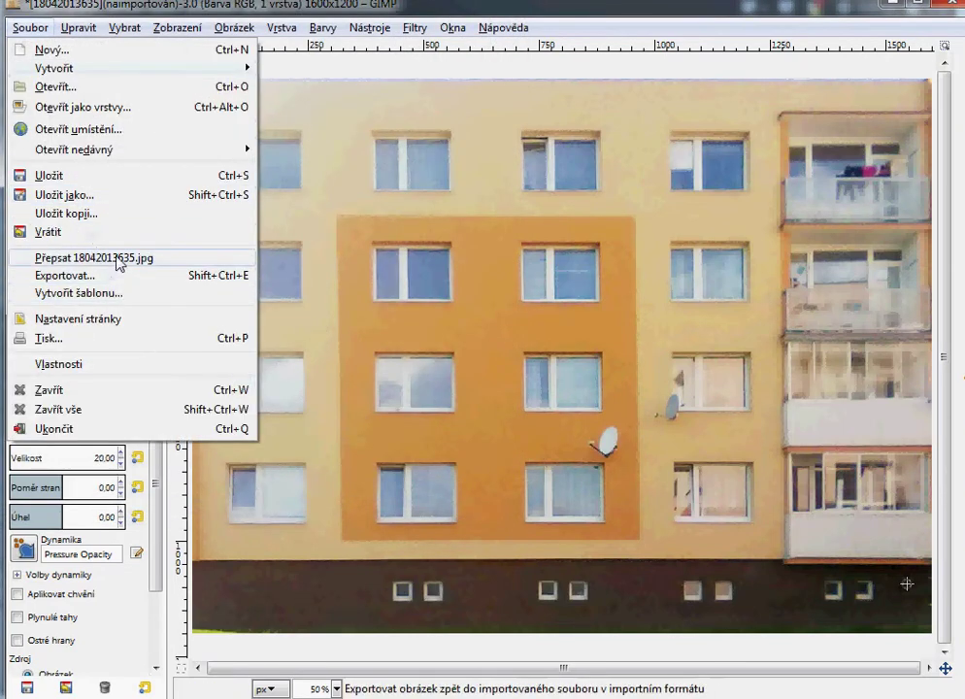
pyautogui.click(129, 280)
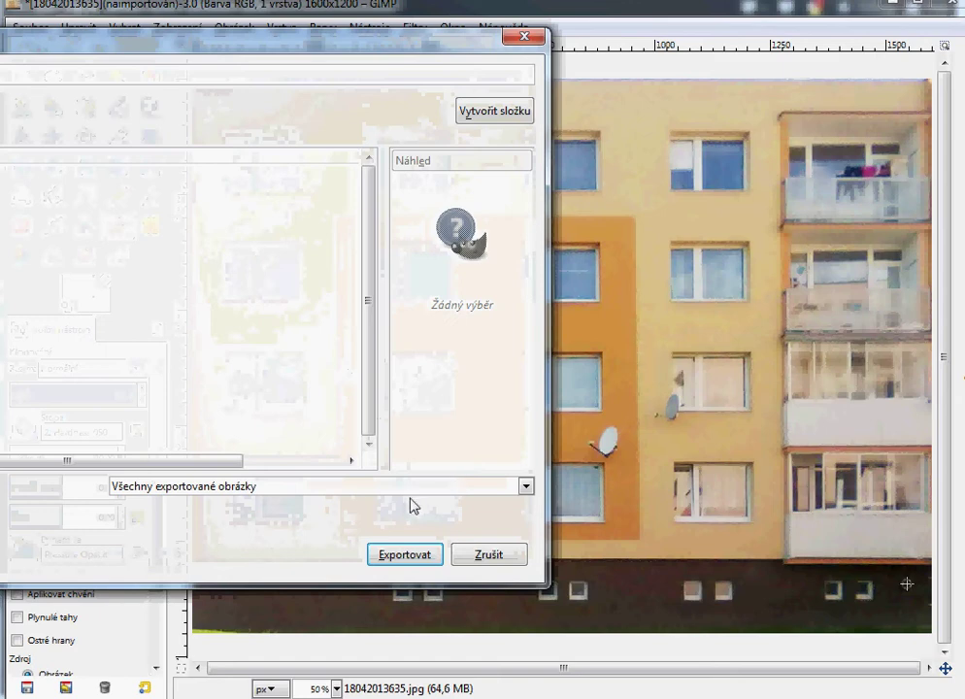
pyautogui.click(415, 490)
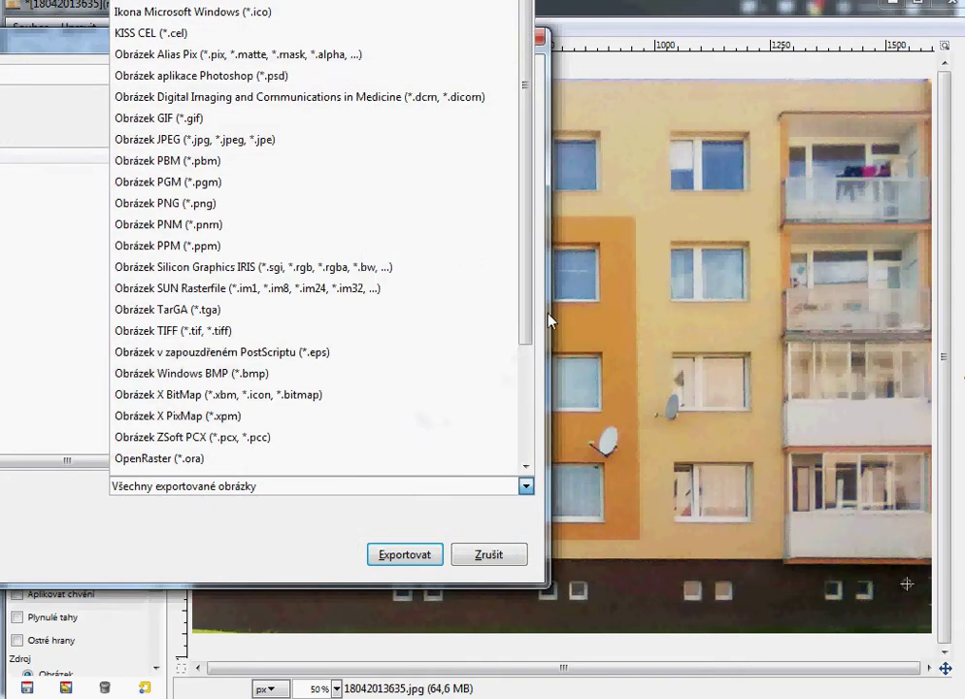
pyautogui.scroll(-3, 532, 330)
pyautogui.scroll(-3, 528, 395)
pyautogui.scroll(6, 525, 456)
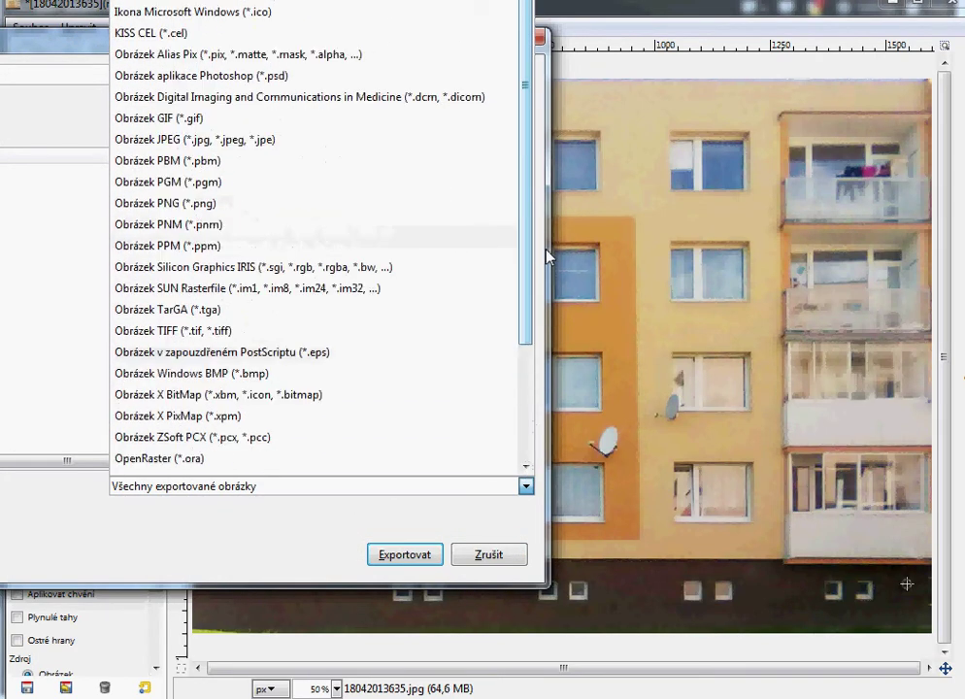
pyautogui.click(394, 141)
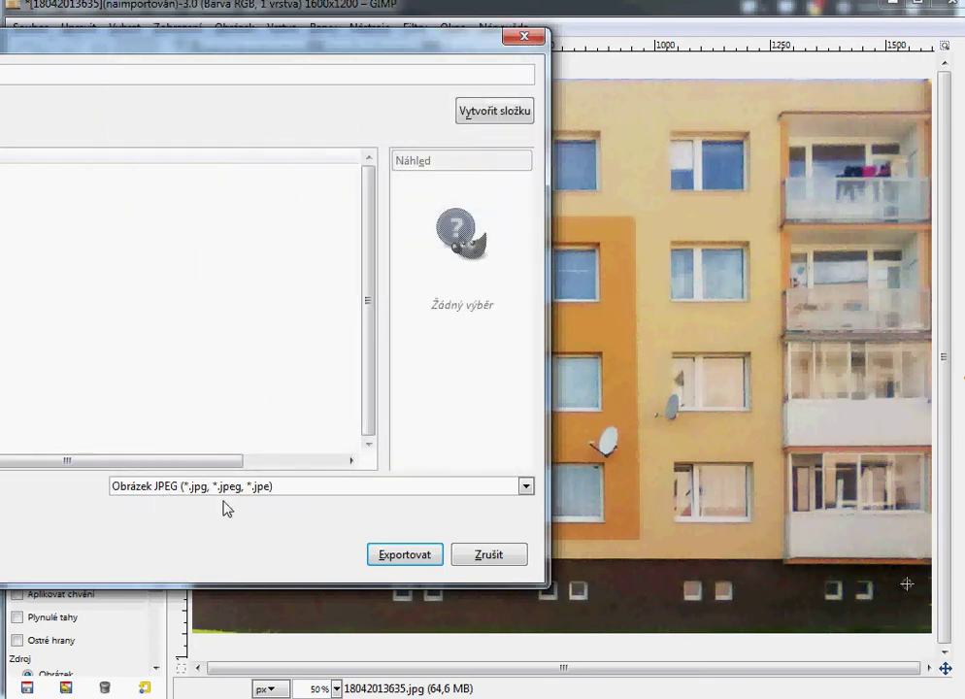
pyautogui.moveTo(122, 39); pyautogui.dragTo(488, 172)
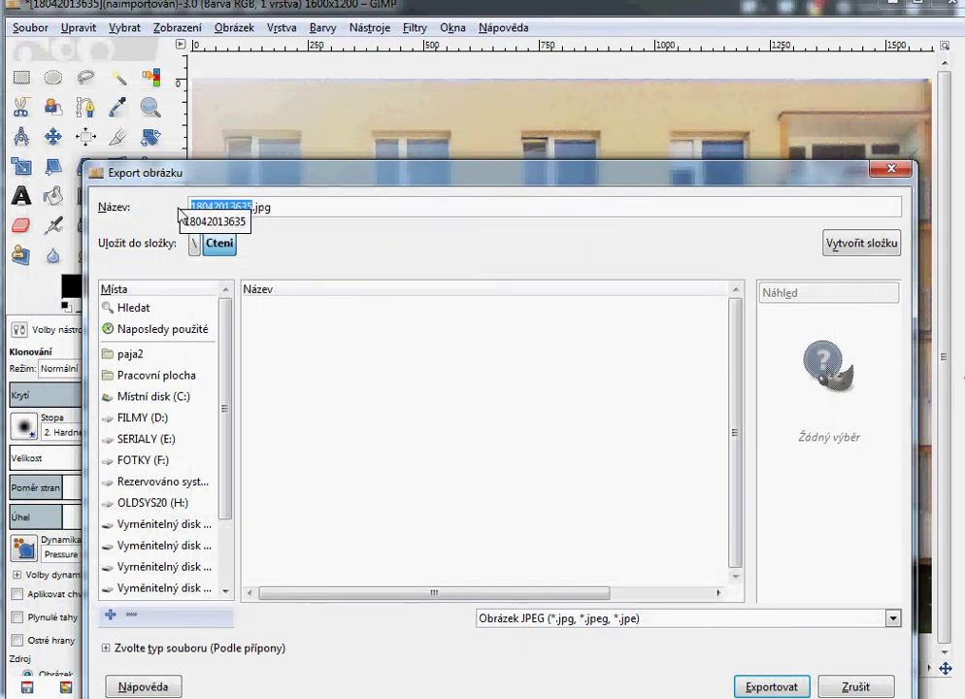
pyautogui.write('pre')
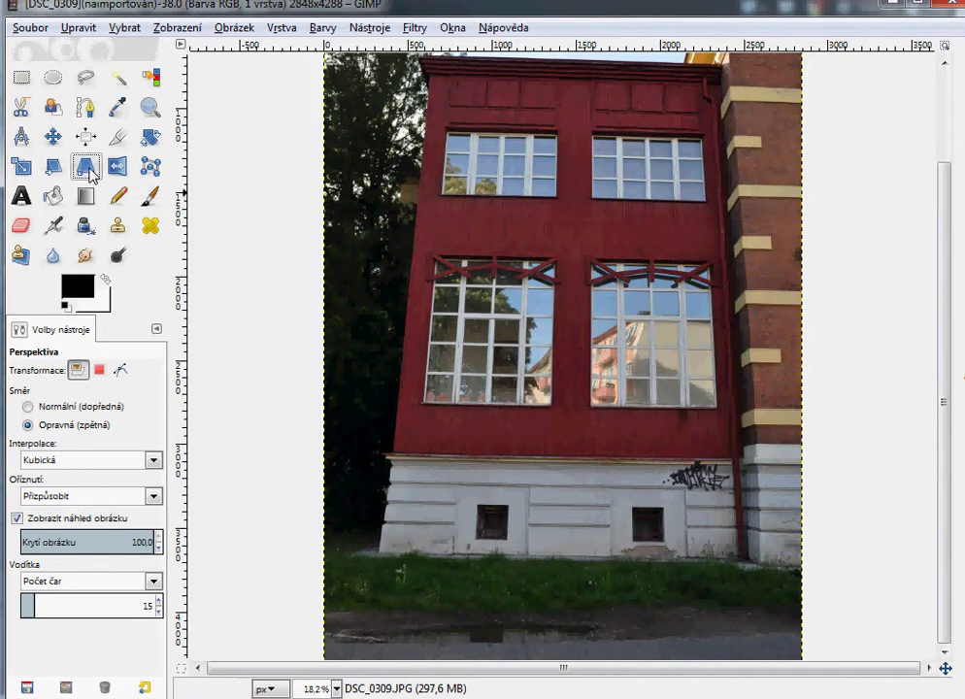
# - Pin the perspective handles to the red façade's four corners in DSC_0309 and apply
pyautogui.click(83, 166)
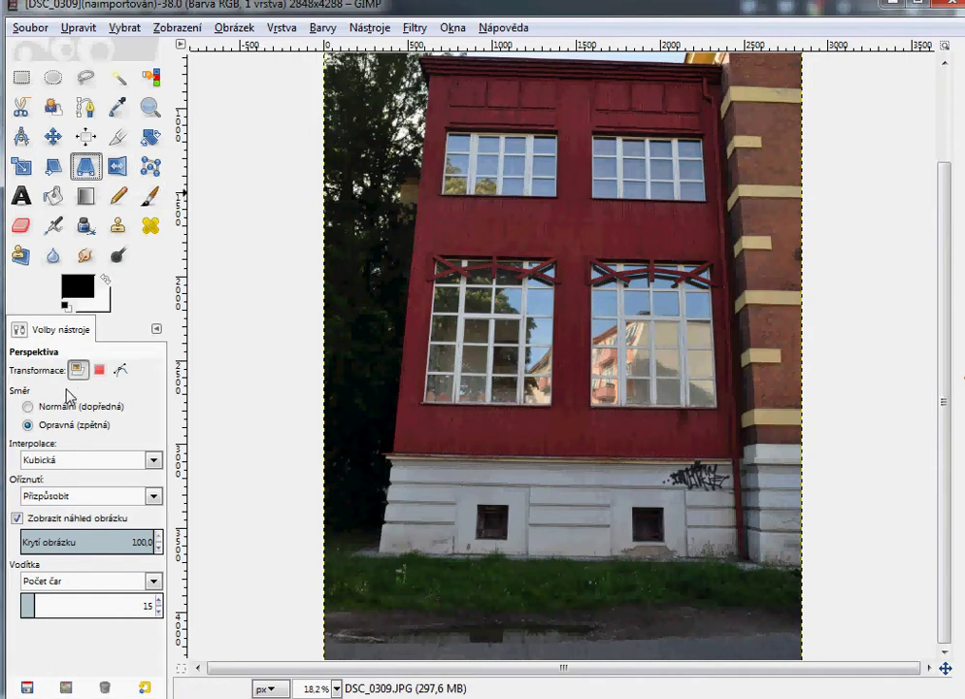
pyautogui.click(493, 345)
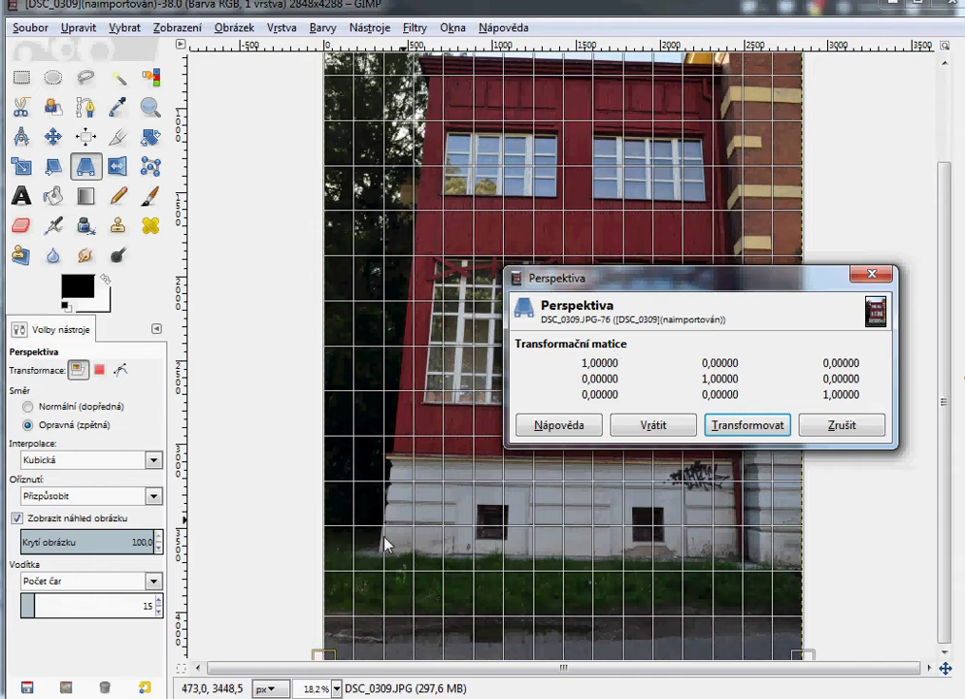
pyautogui.moveTo(324, 666); pyautogui.dragTo(379, 551)
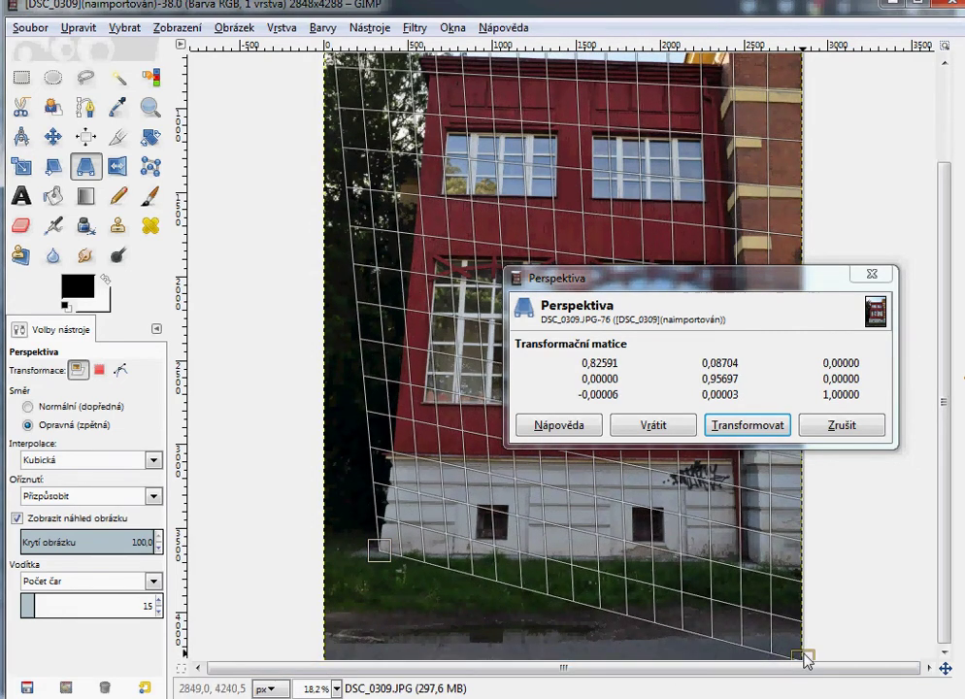
pyautogui.moveTo(802, 657); pyautogui.dragTo(743, 556)
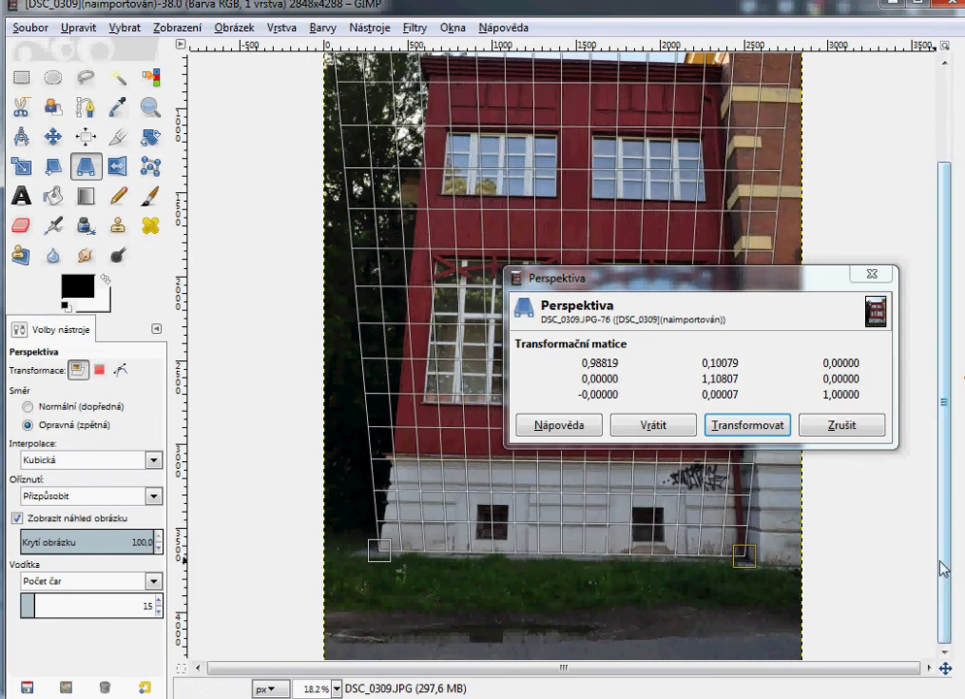
pyautogui.moveTo(941, 570); pyautogui.dragTo(941, 419)
pyautogui.moveTo(324, 64); pyautogui.dragTo(434, 179)
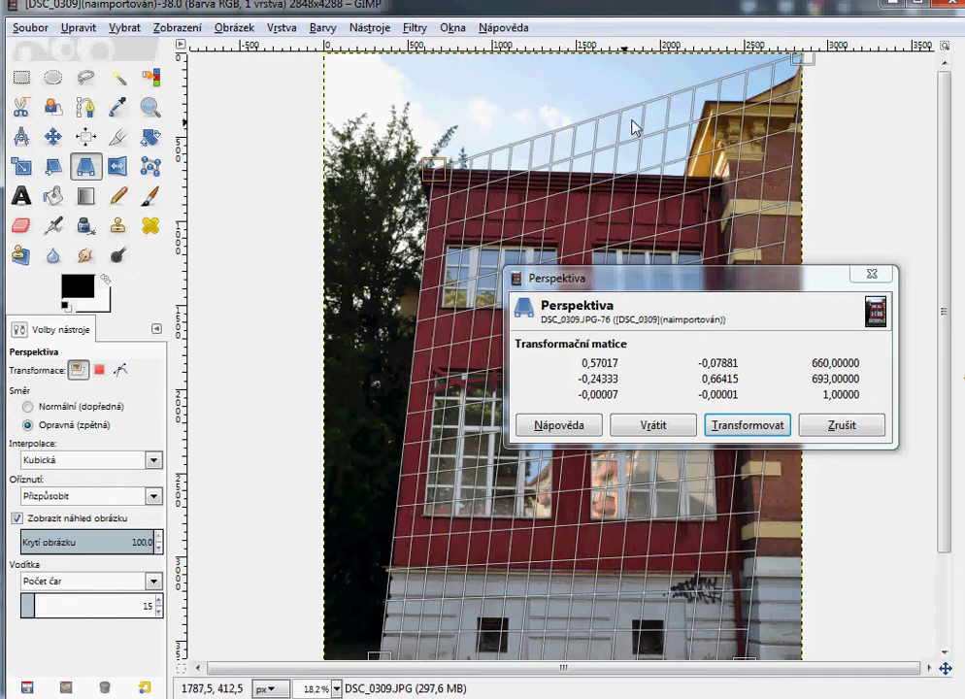
pyautogui.moveTo(801, 59)
pyautogui.mouseDown()
pyautogui.moveTo(733, 146)
pyautogui.moveTo(715, 187)
pyautogui.mouseUp()
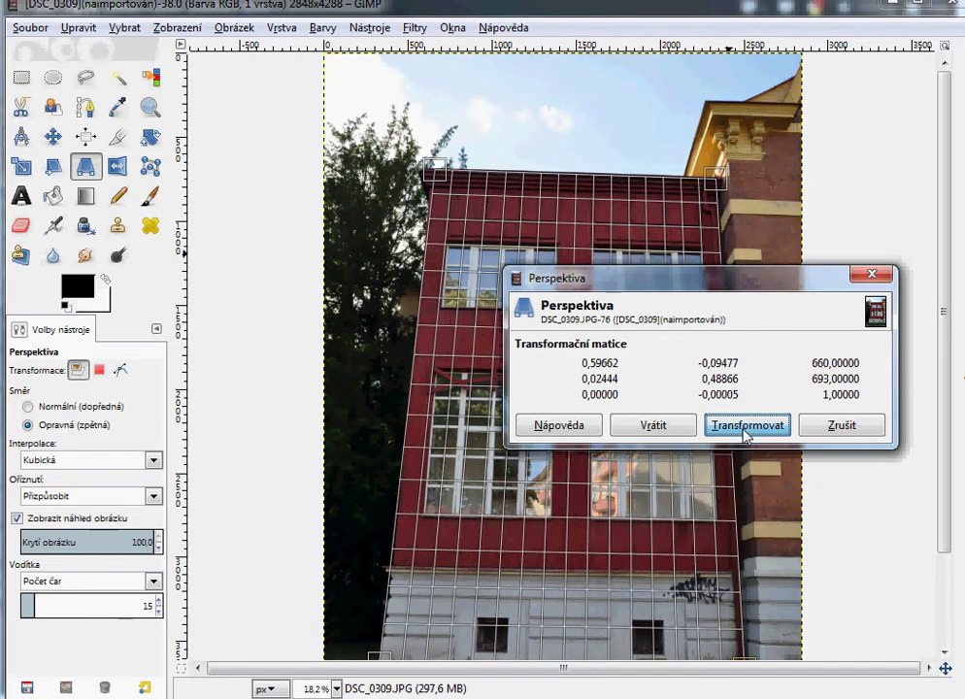
pyautogui.click(710, 427)
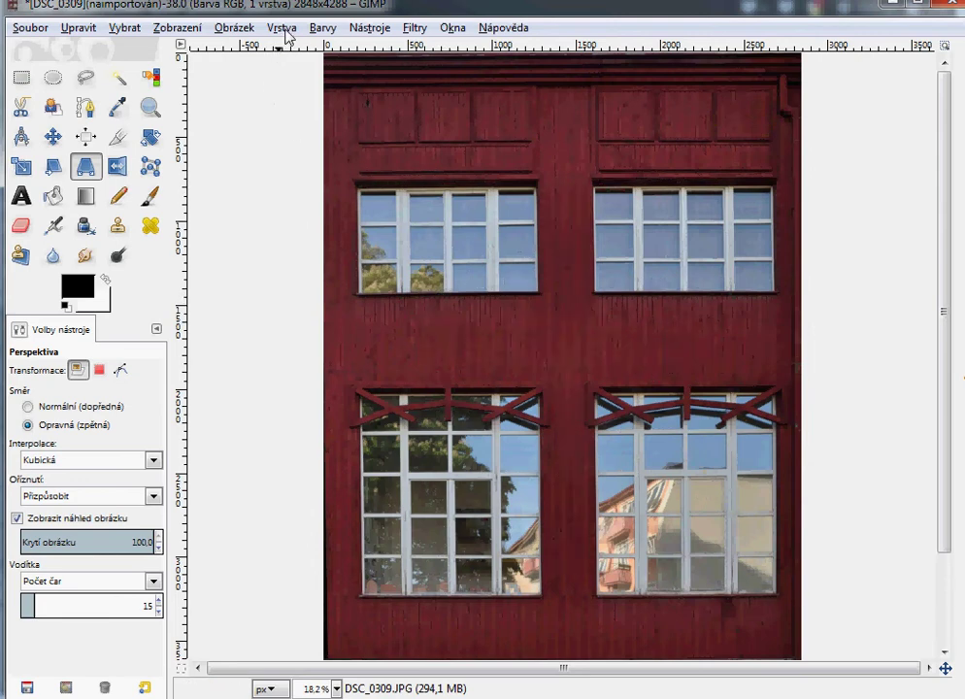
# - Try an upward Curves adjustment on the façade, then cancel it
pyautogui.click(322, 28)
pyautogui.click(358, 187)
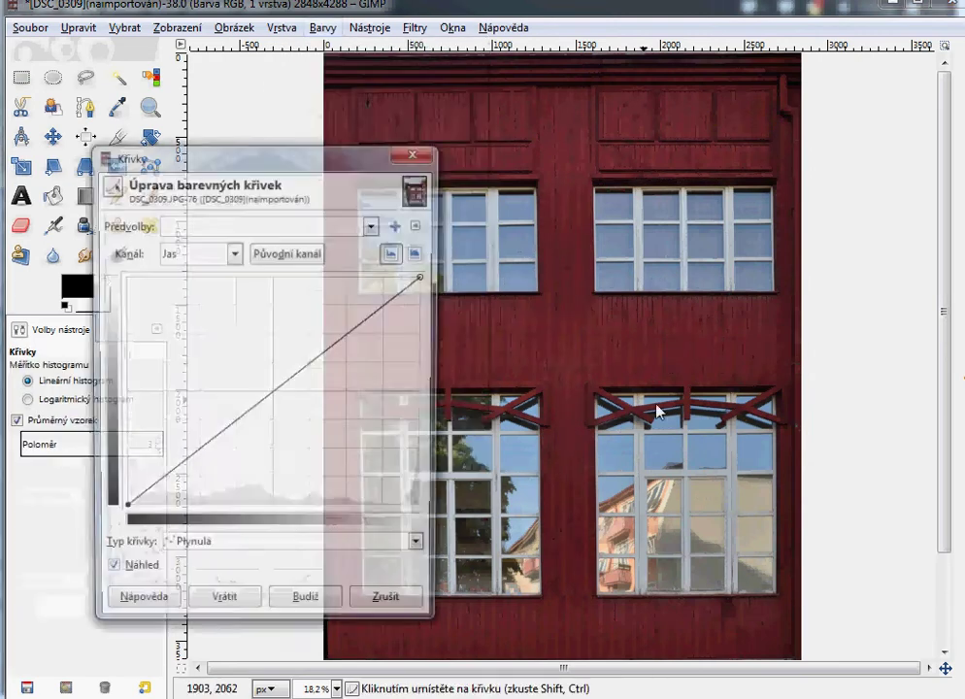
pyautogui.moveTo(285, 398); pyautogui.dragTo(285, 343)
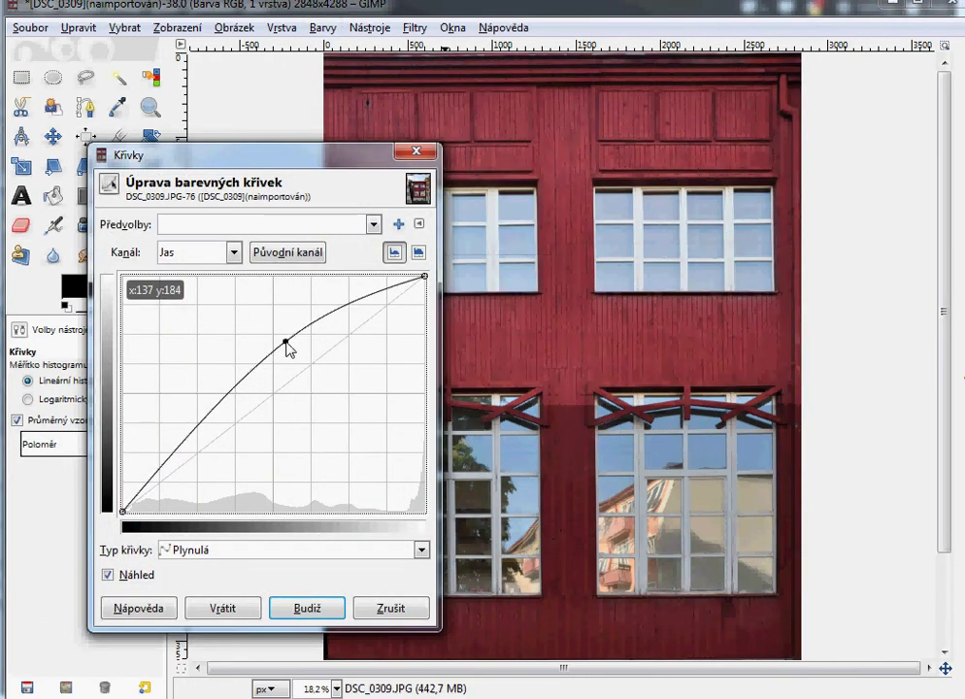
pyautogui.click(379, 607)
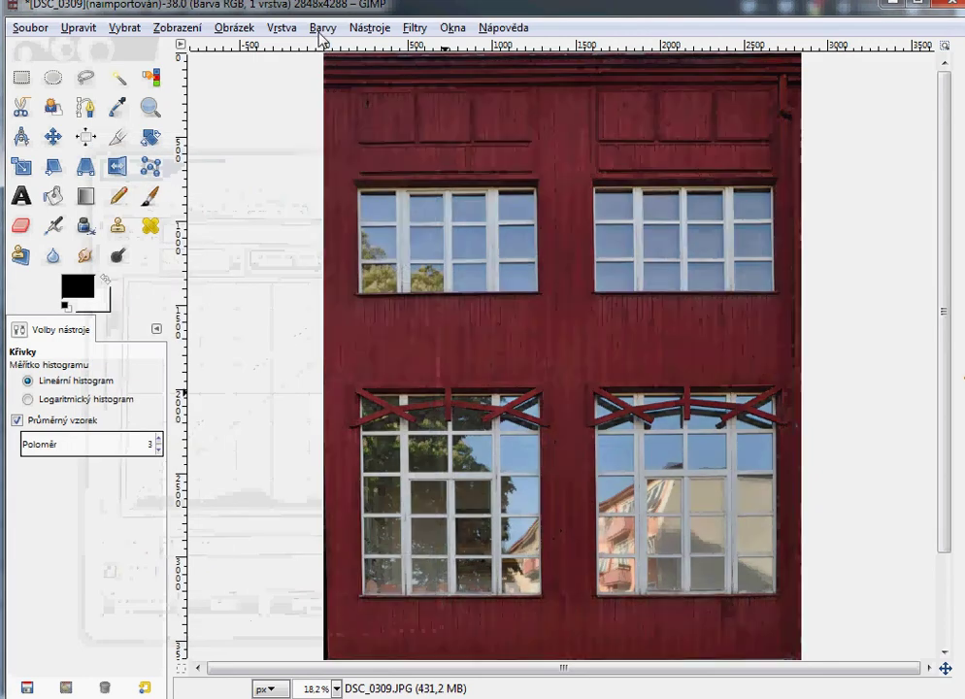
# - Apply Brightness-Contrast with Brightness 48 and Contrast 28
pyautogui.click(323, 28)
pyautogui.click(342, 118)
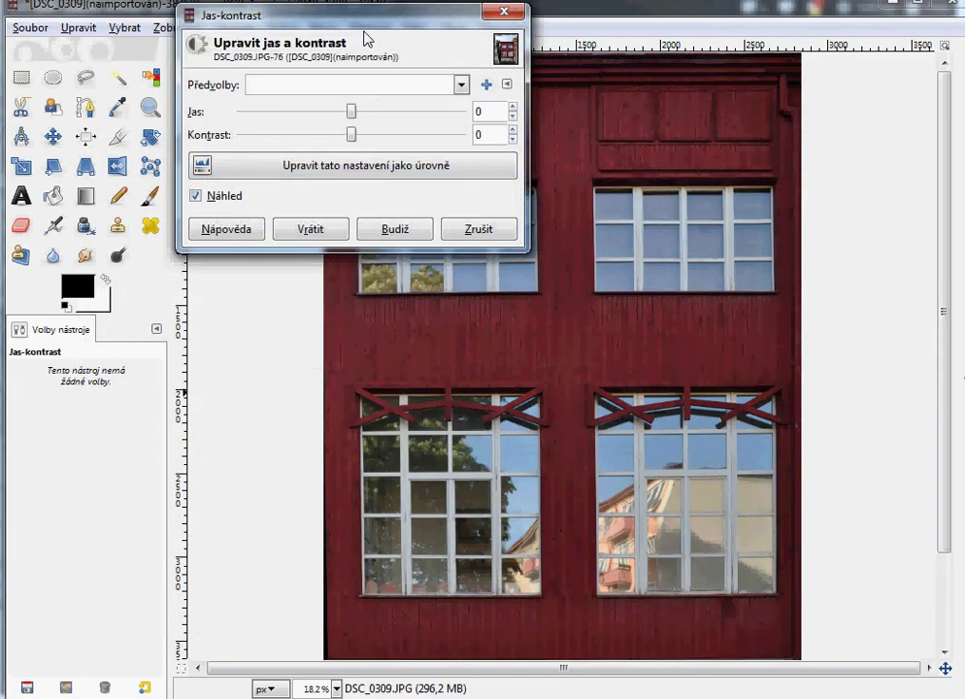
pyautogui.moveTo(362, 16); pyautogui.dragTo(253, 161)
pyautogui.moveTo(233, 265)
pyautogui.mouseDown()
pyautogui.moveTo(273, 264)
pyautogui.moveTo(260, 283)
pyautogui.moveTo(283, 257)
pyautogui.moveTo(269, 282)
pyautogui.mouseUp()
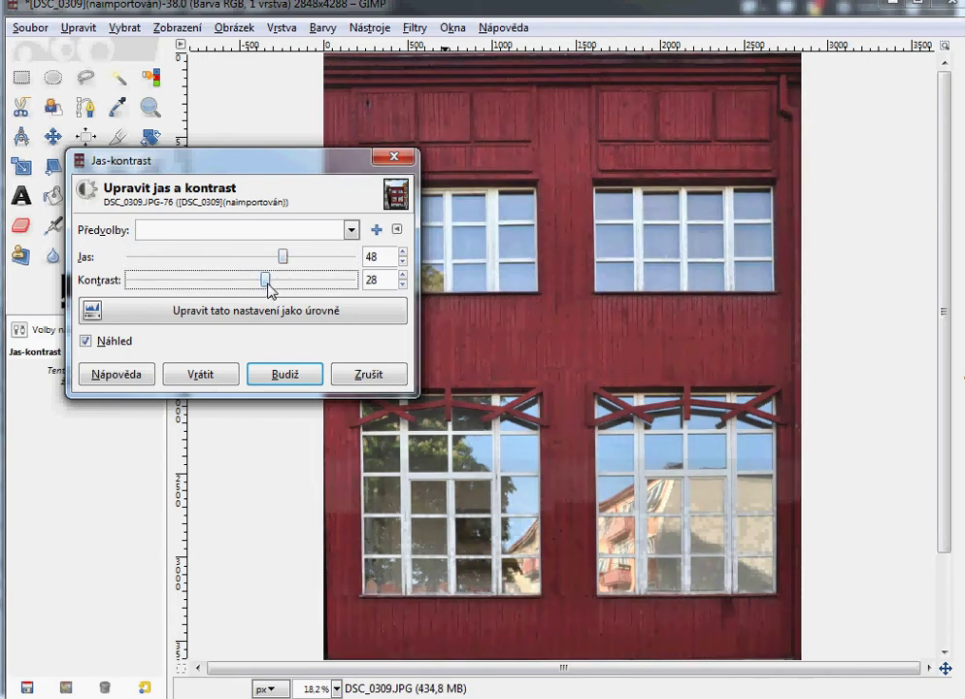
pyautogui.click(295, 375)
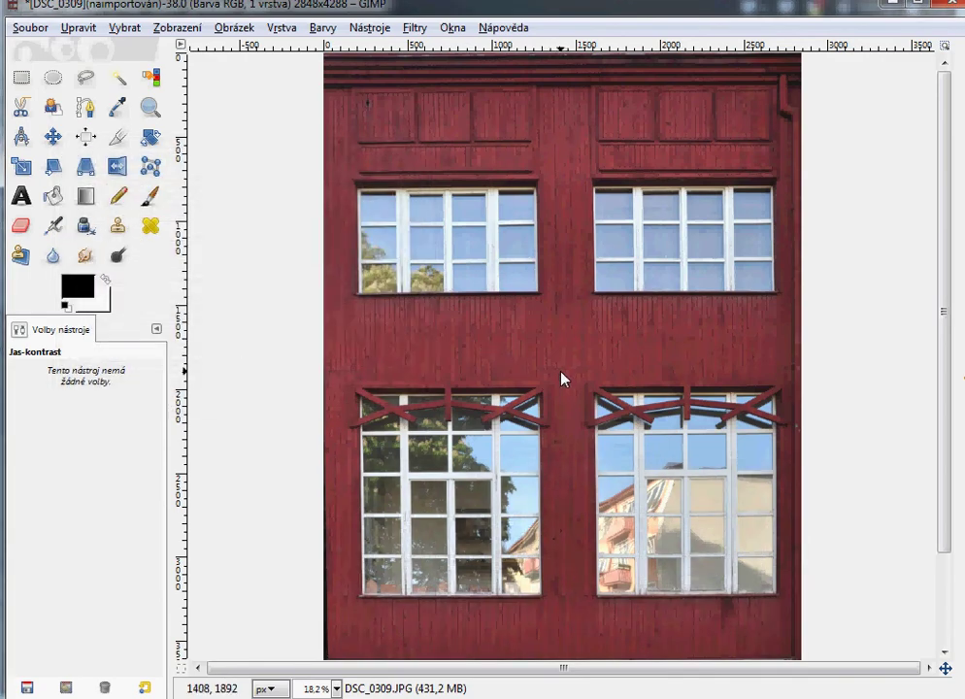
# - Zoom in on the graffiti and set up the Clone tool with brush size 87.12
pyautogui.press('-')
pyautogui.press('-')
pyautogui.press('+')
pyautogui.press('+')
pyautogui.press('+')
pyautogui.press('+')
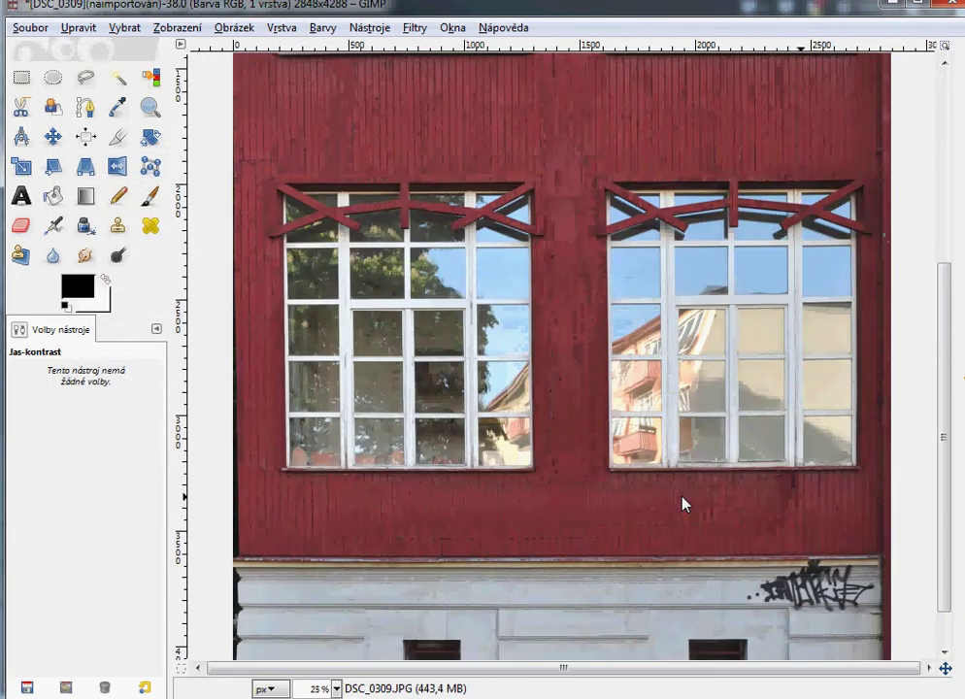
pyautogui.press('+')
pyautogui.scroll(-3, 938, 613)
pyautogui.press('+')
pyautogui.press('+')
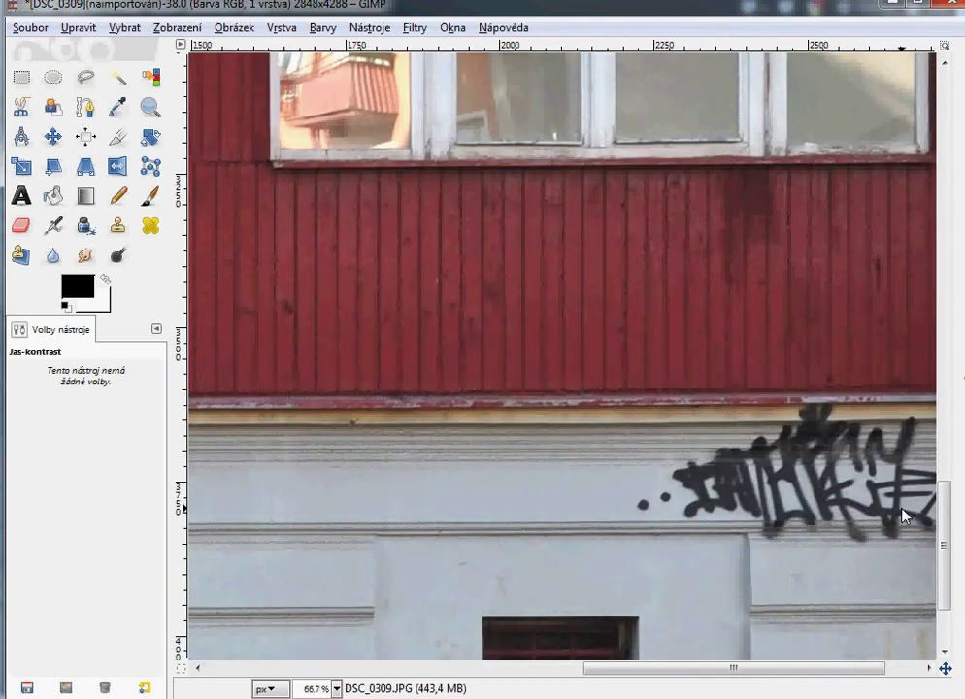
pyautogui.click(117, 225)
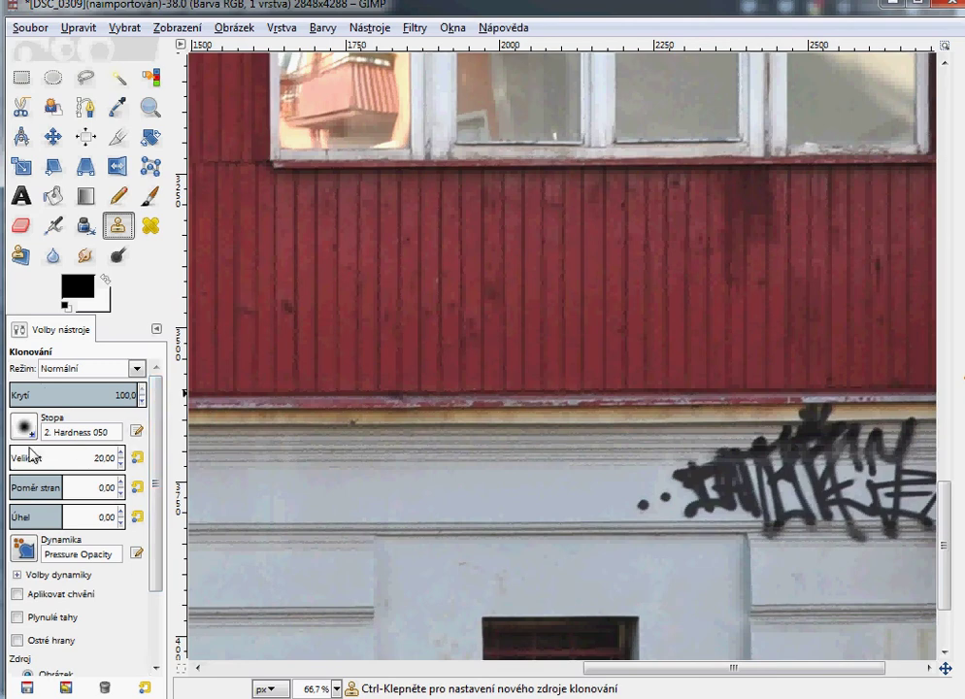
pyautogui.click(28, 456)
pyautogui.moveTo(30, 458); pyautogui.dragTo(29, 458)
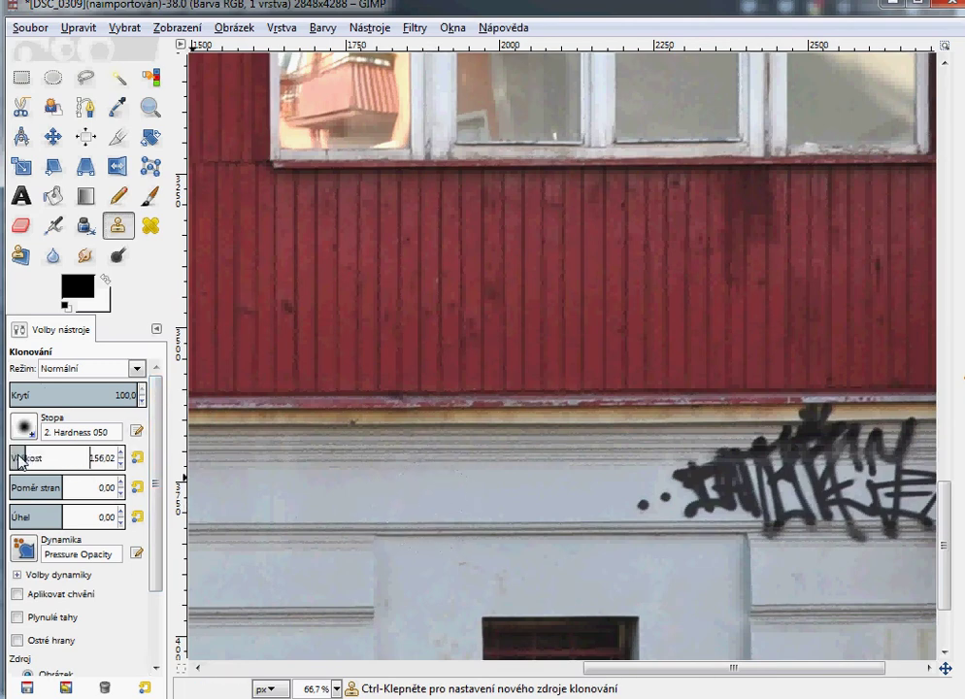
# - Clone clean wall over the graffiti's left end, then undo the stroke and zoom out
pyautogui.keyDown('ctrl'); pyautogui.click(523, 493); pyautogui.keyUp('ctrl')
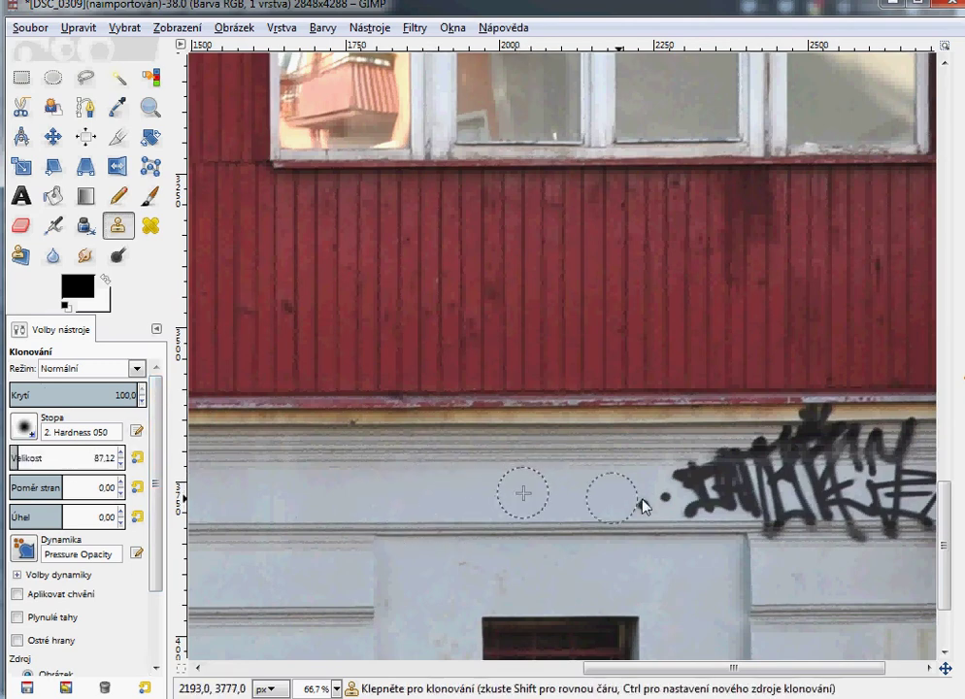
pyautogui.click(664, 500)
pyautogui.moveTo(666, 501); pyautogui.dragTo(724, 502)
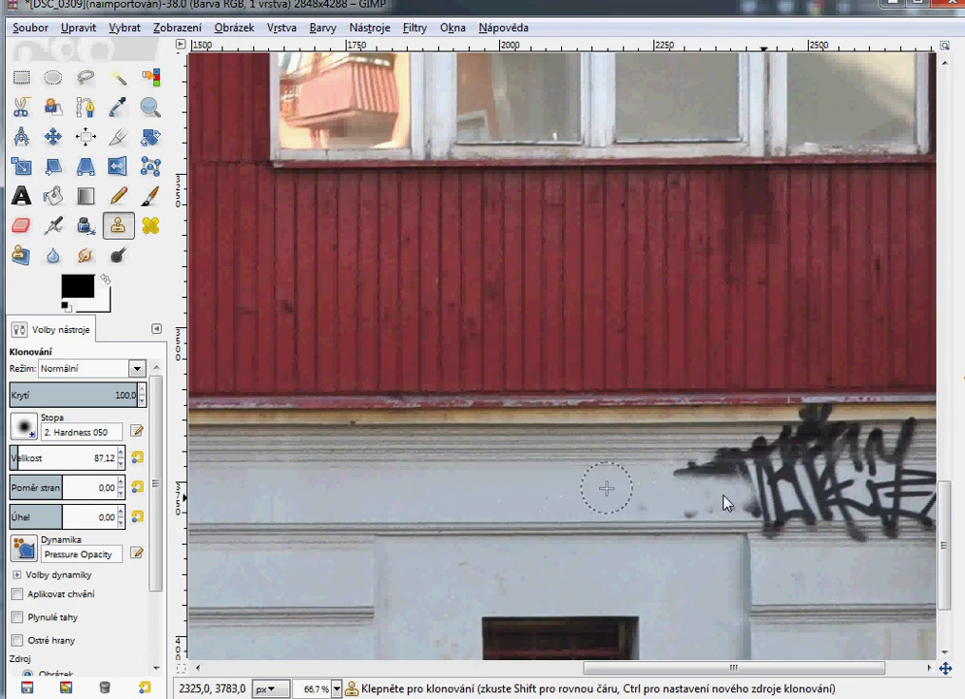
pyautogui.hotkey('ctrl', 'z')
pyautogui.hotkey('ctrl', 'z')
pyautogui.hotkey('ctrl', 'z')
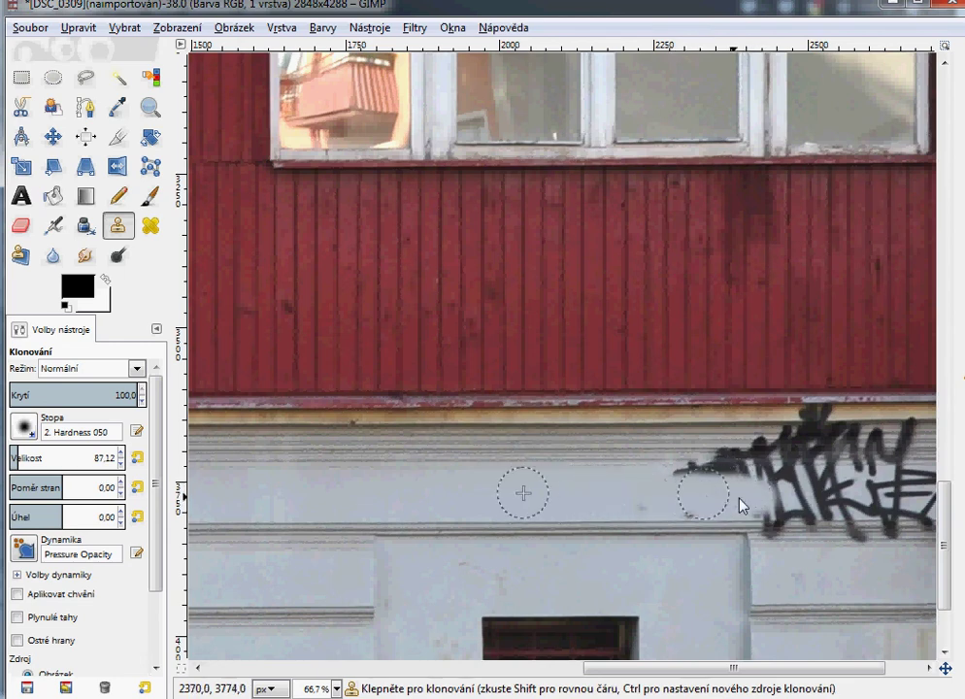
pyautogui.press('-')
pyautogui.press('-')
pyautogui.press('-')
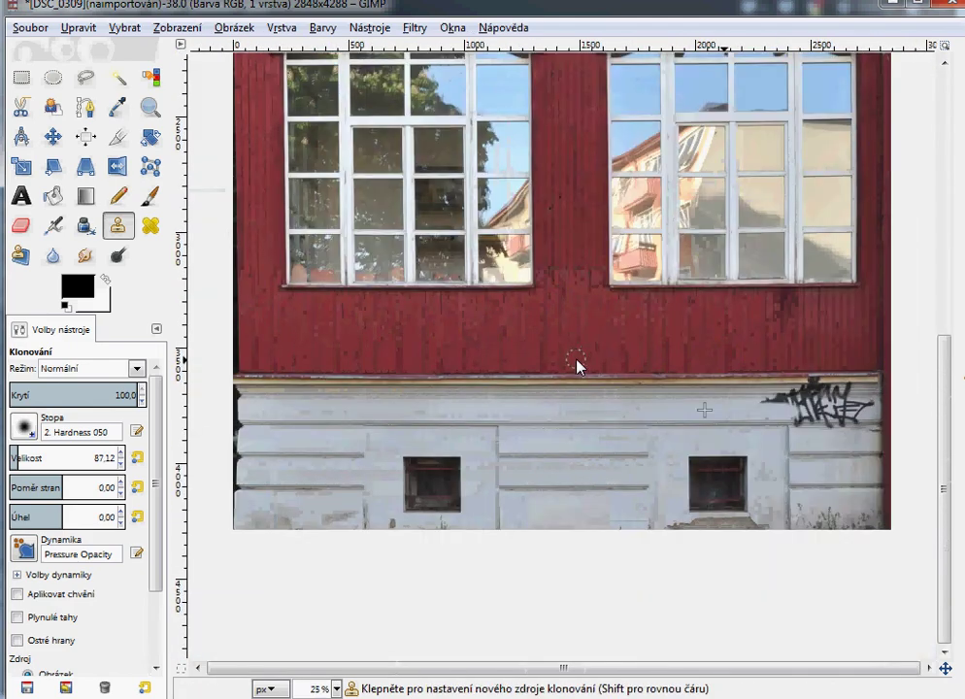
pyautogui.press('-')
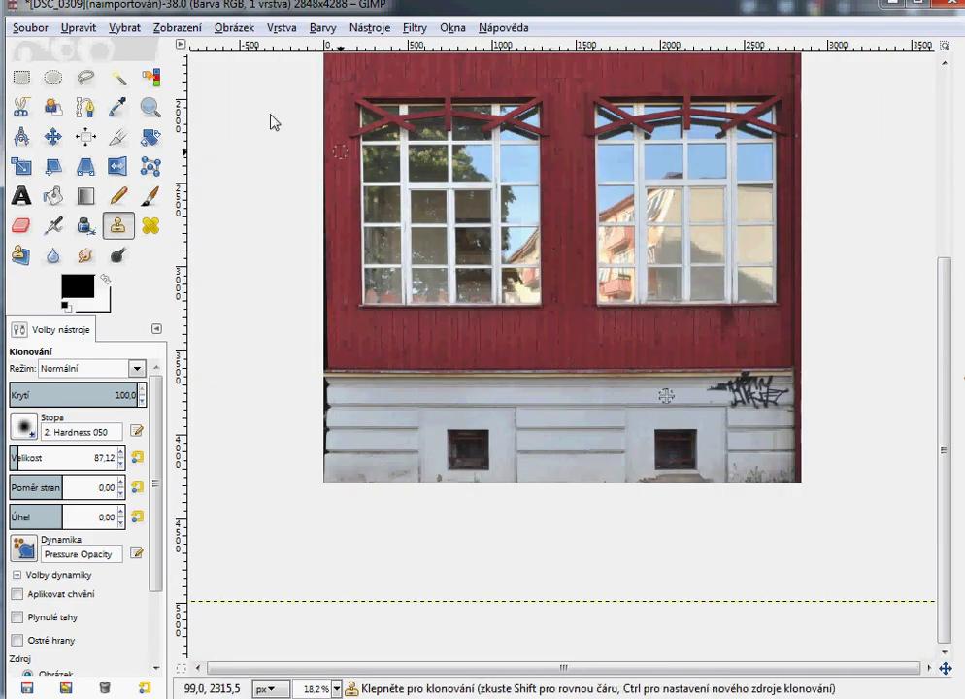
# - Open the Export Image dialog for DSC_0309.JPG in Cteni and move it up-left
pyautogui.click(32, 27)
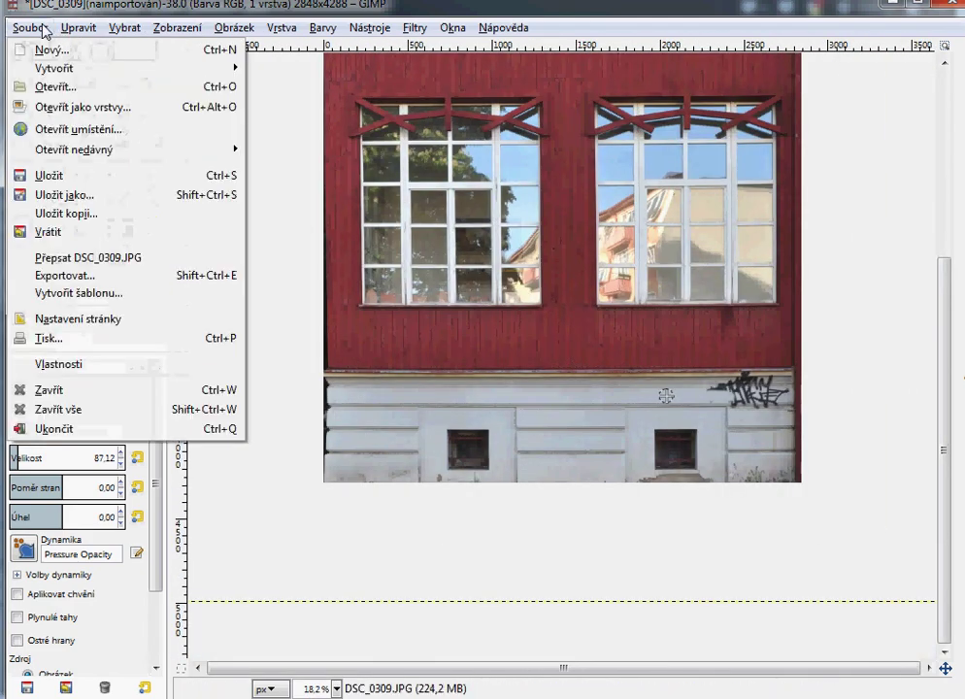
pyautogui.click(68, 276)
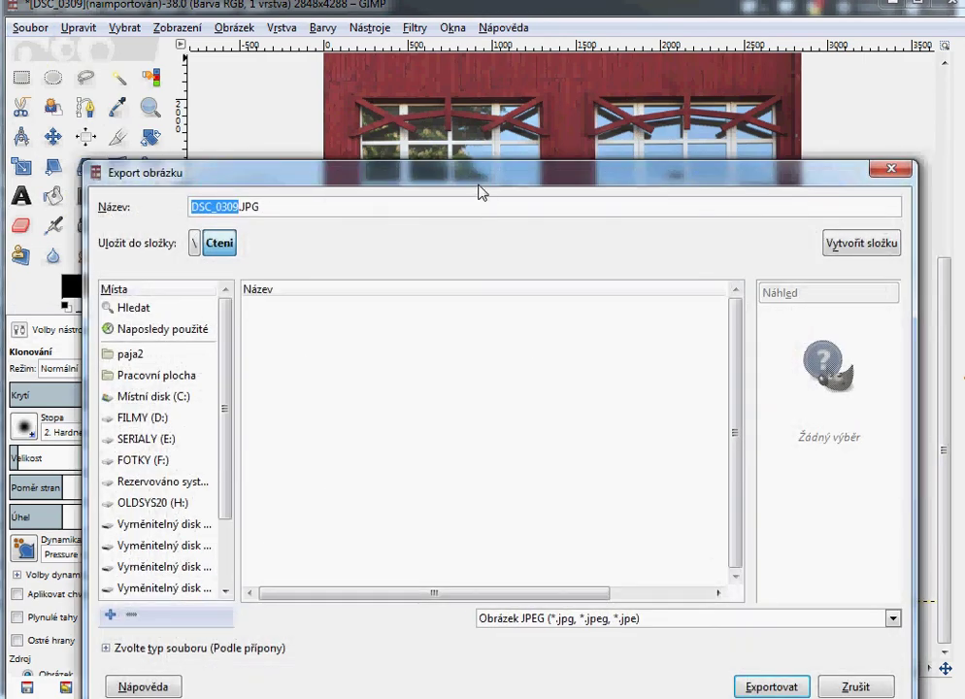
pyautogui.moveTo(479, 186); pyautogui.dragTo(447, 84)
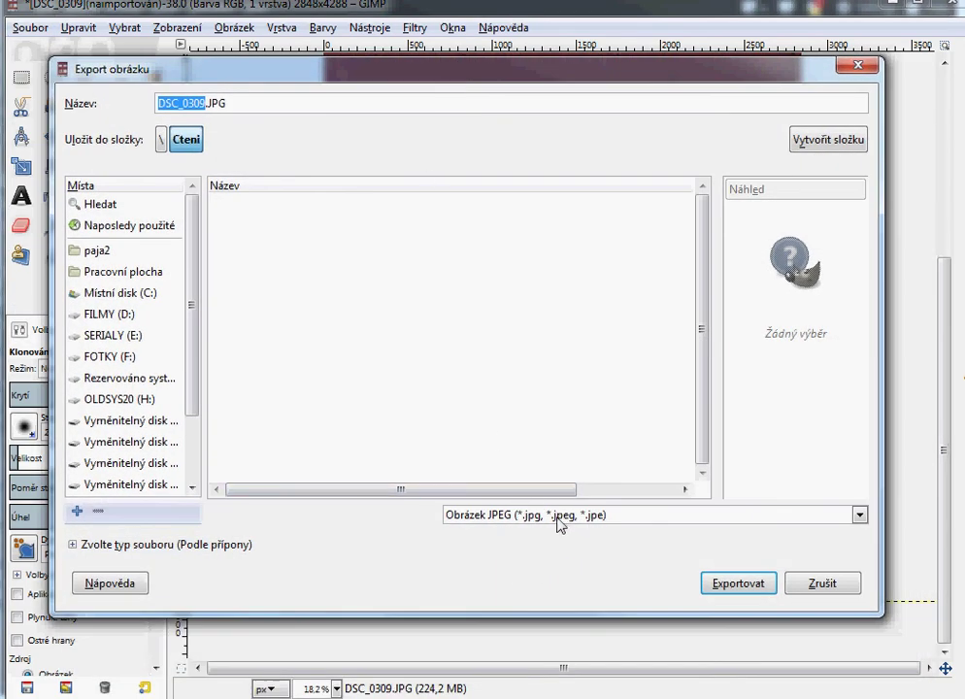